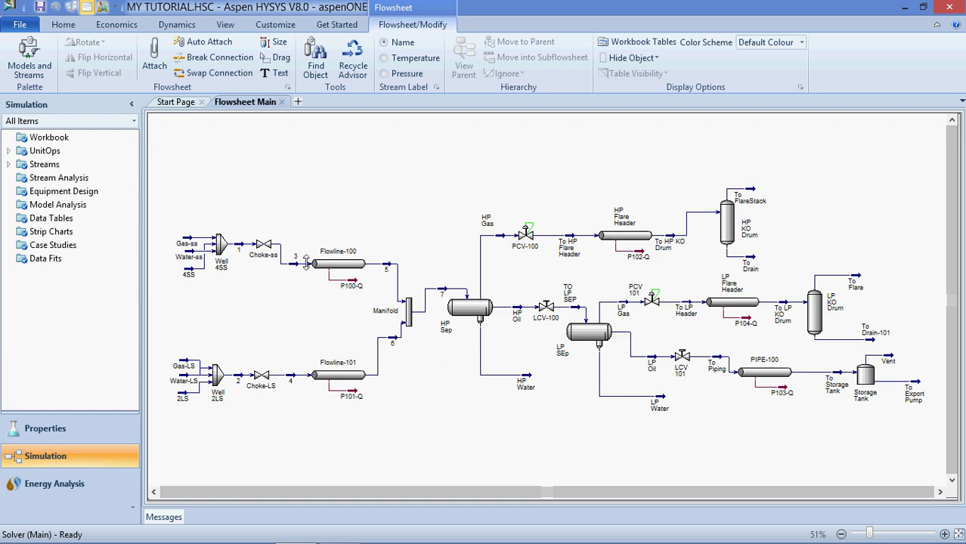
Browse the File menu's New options, then reopen File to list recent cases headed by MY TUTORIAL.HSC
mouse_move(544, 320)
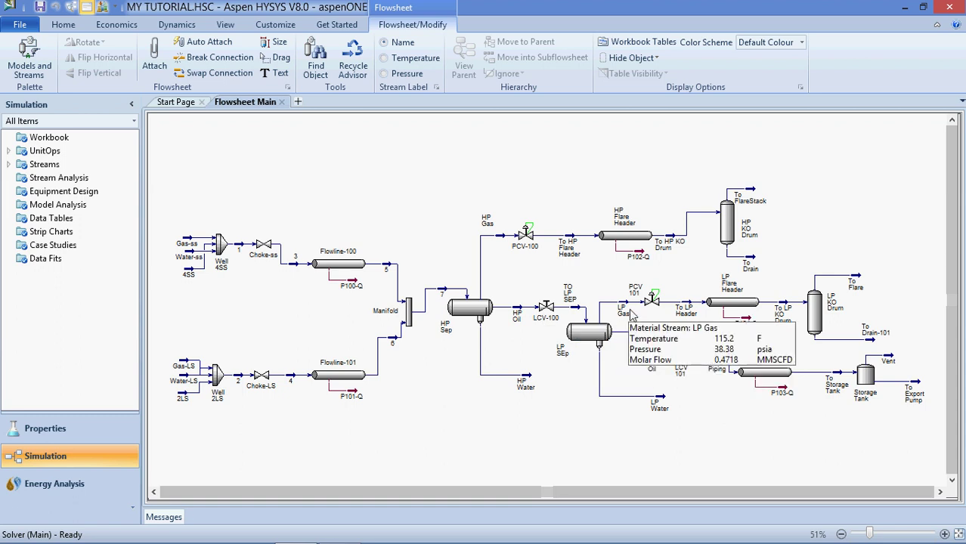
mouse_move(638, 297)
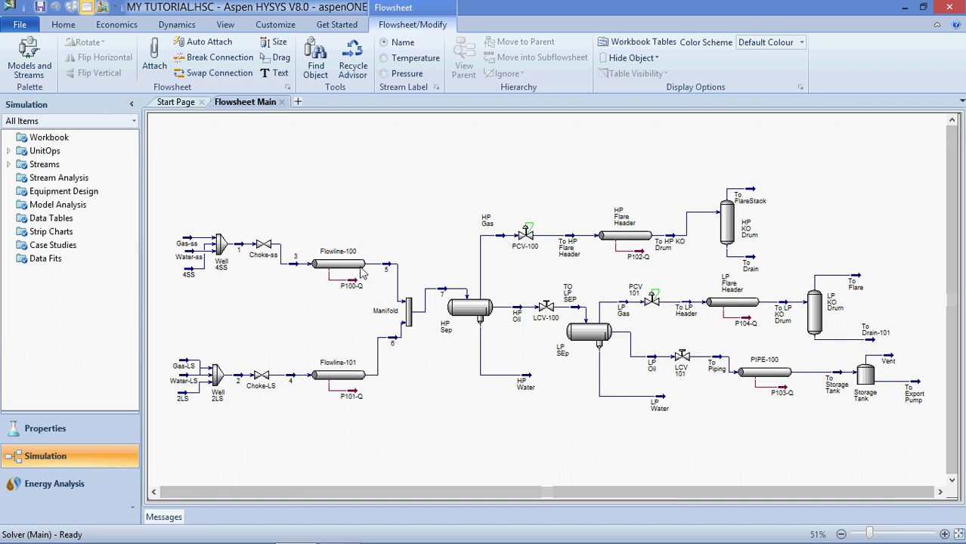
left_click(20, 25)
mouse_move(96, 53)
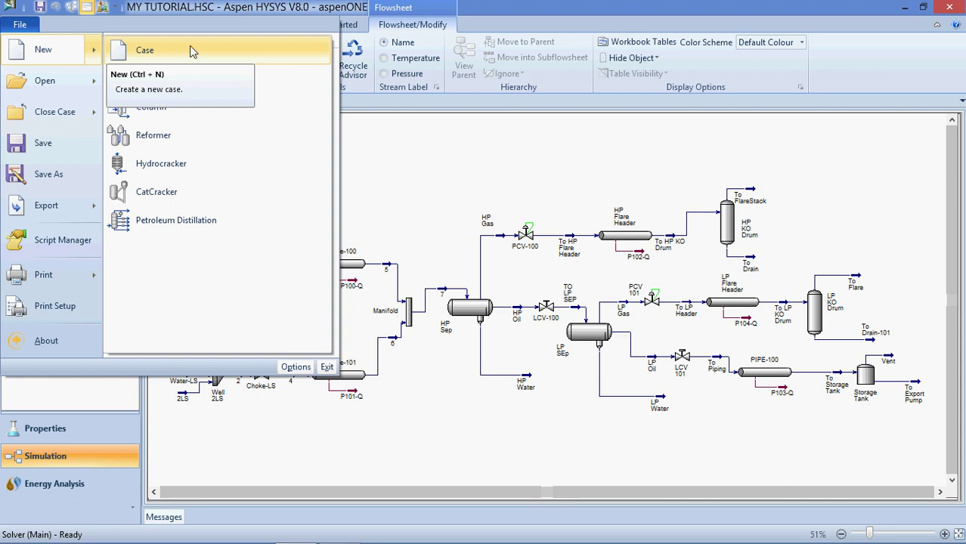
left_click(447, 153)
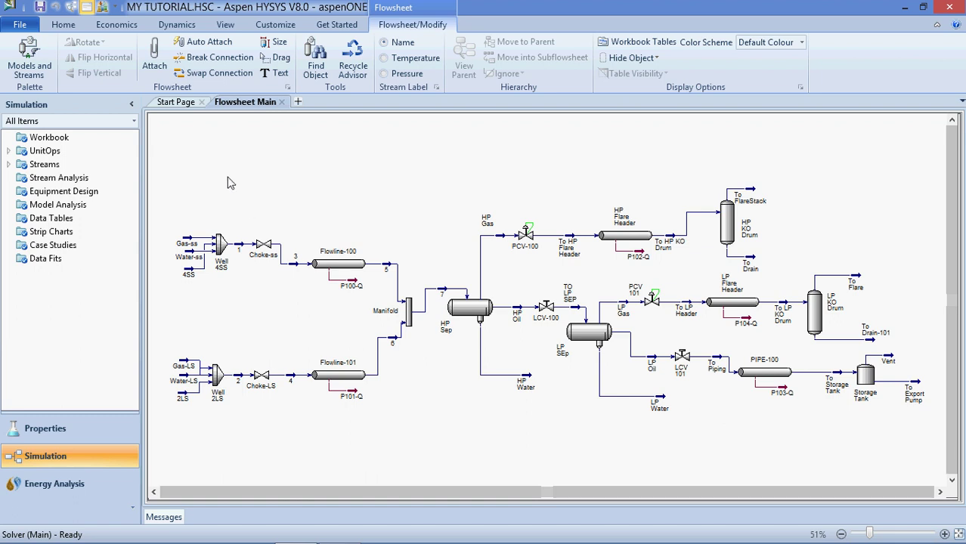
left_click(20, 24)
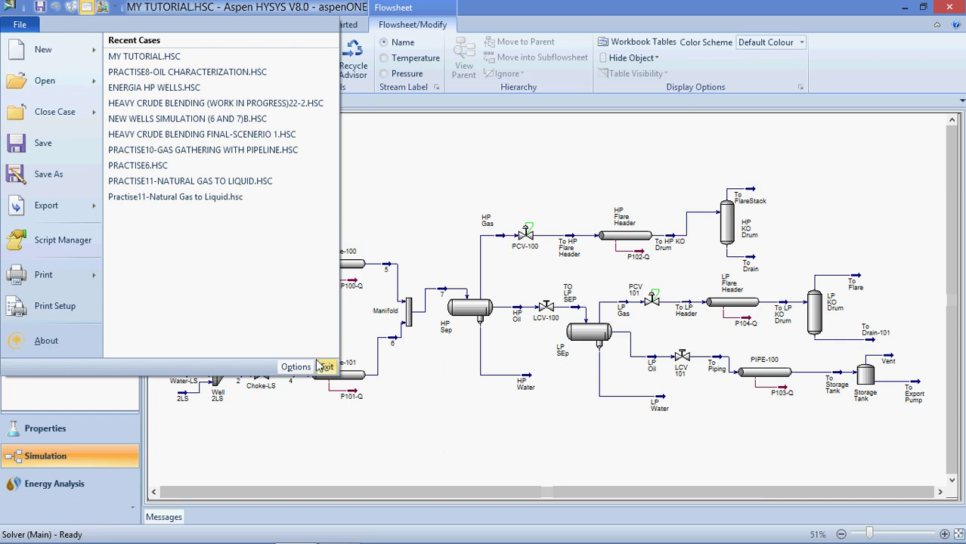
Preview the Field and SI unit sets in Units Of Measure, then keep eke and accept
left_click(307, 367)
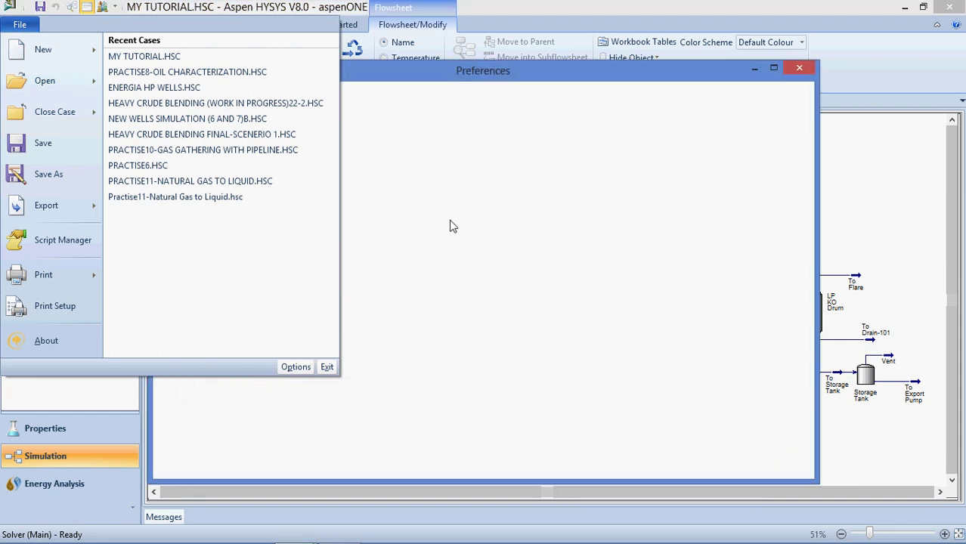
left_click(194, 144)
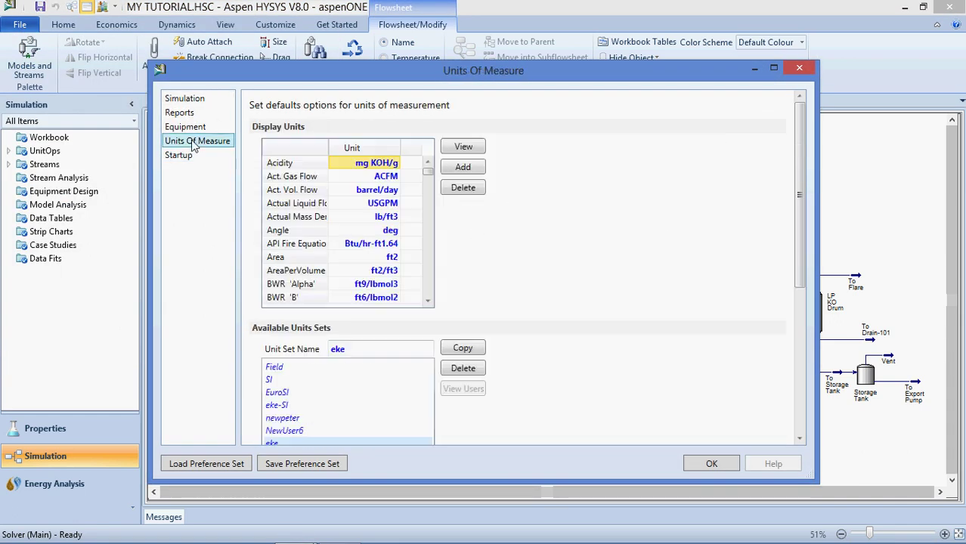
left_click(278, 367)
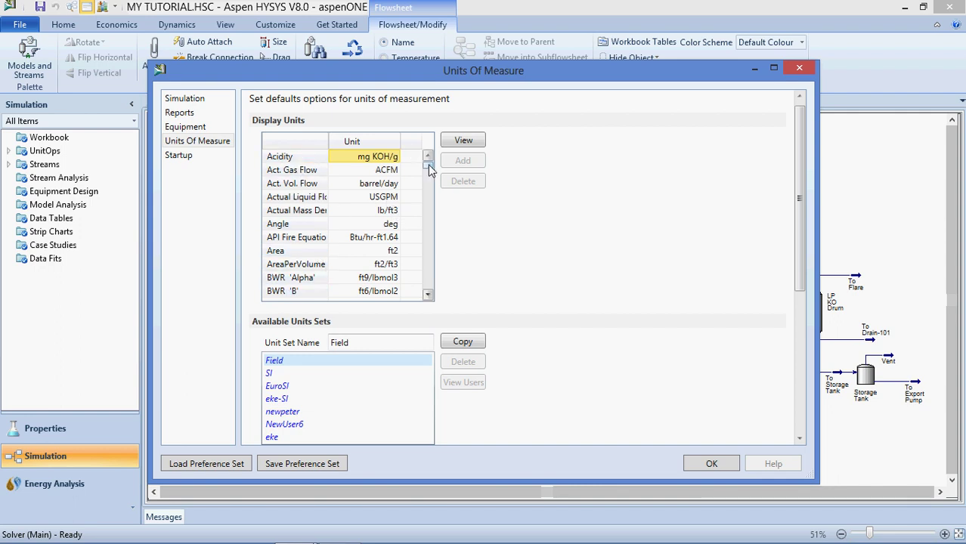
left_click_drag(427, 163, 430, 262)
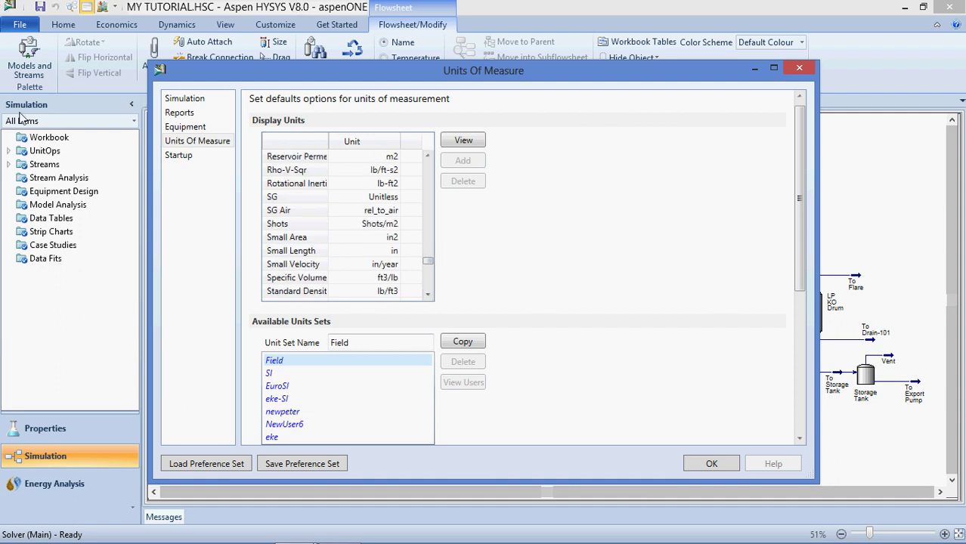
left_click(287, 374)
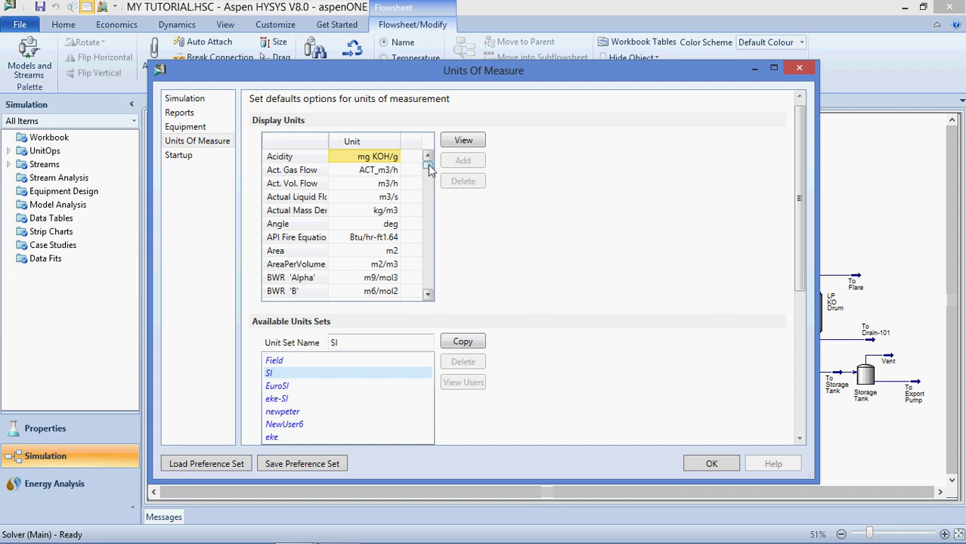
left_click_drag(428, 164, 437, 198)
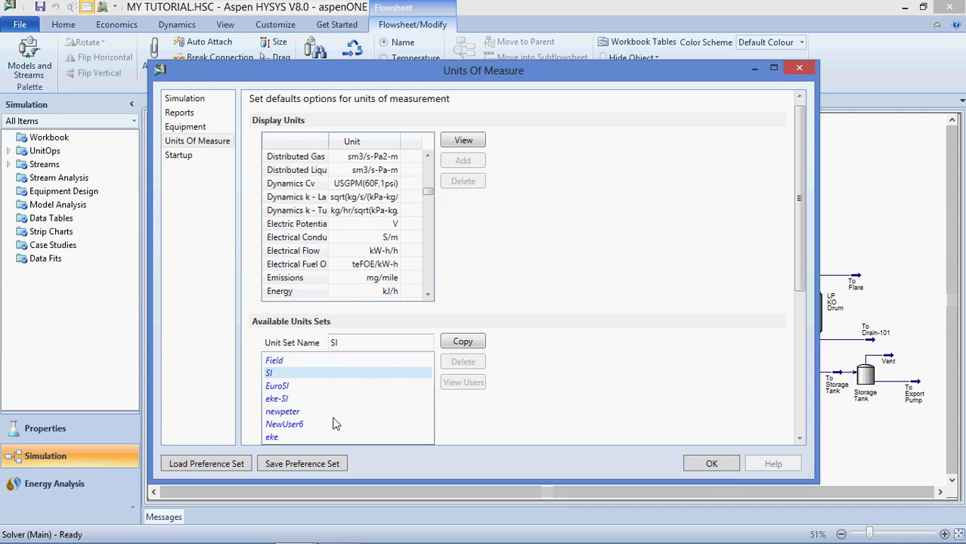
left_click(276, 438)
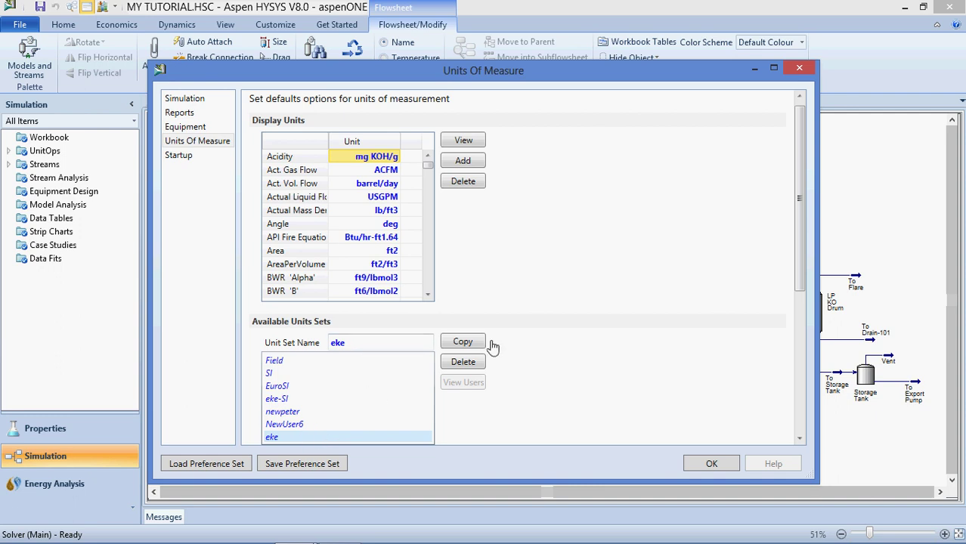
left_click(709, 464)
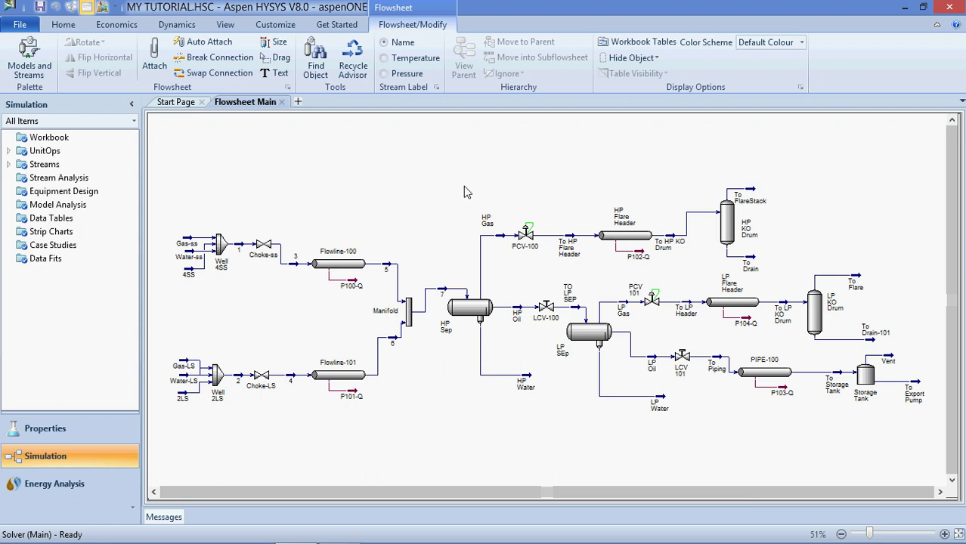
mouse_move(569, 259)
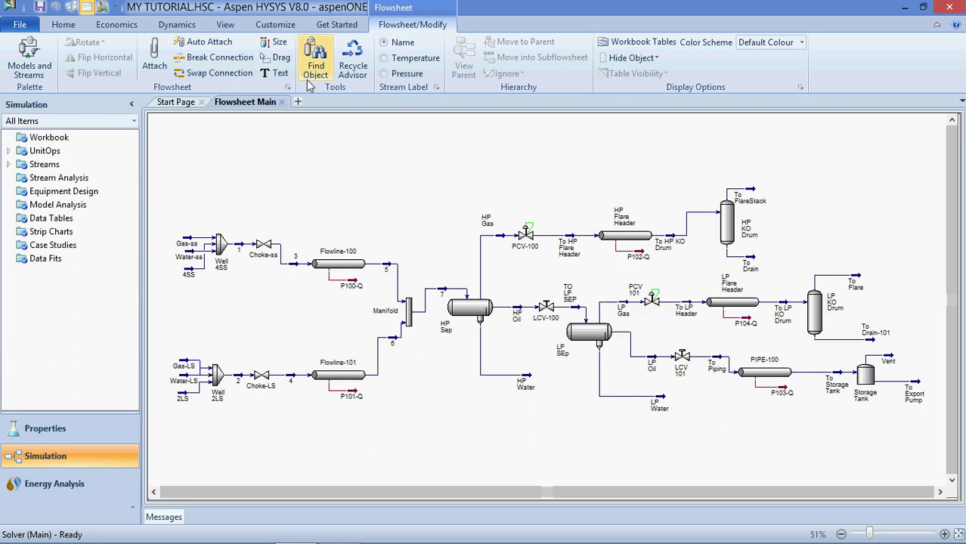
double_click(189, 242)
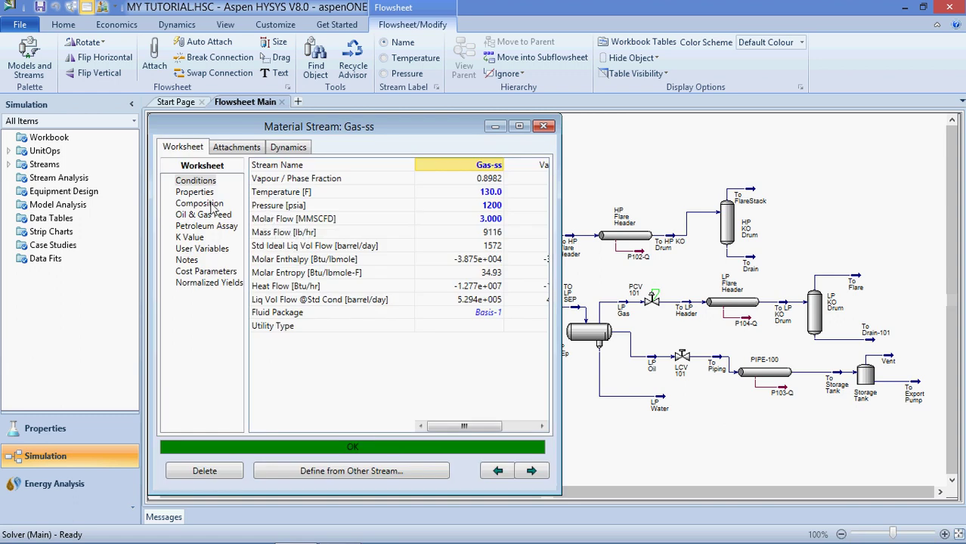
left_click(216, 204)
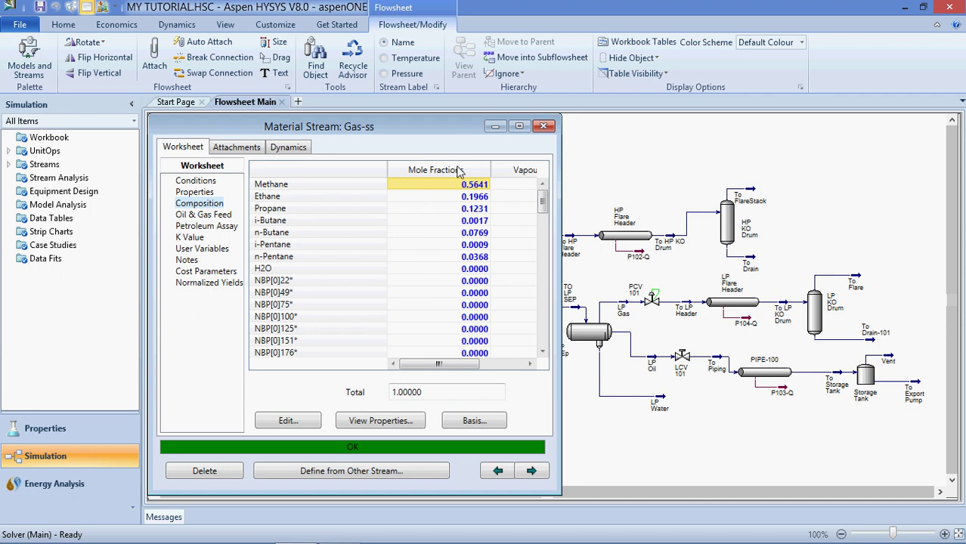
left_click_drag(423, 132, 451, 136)
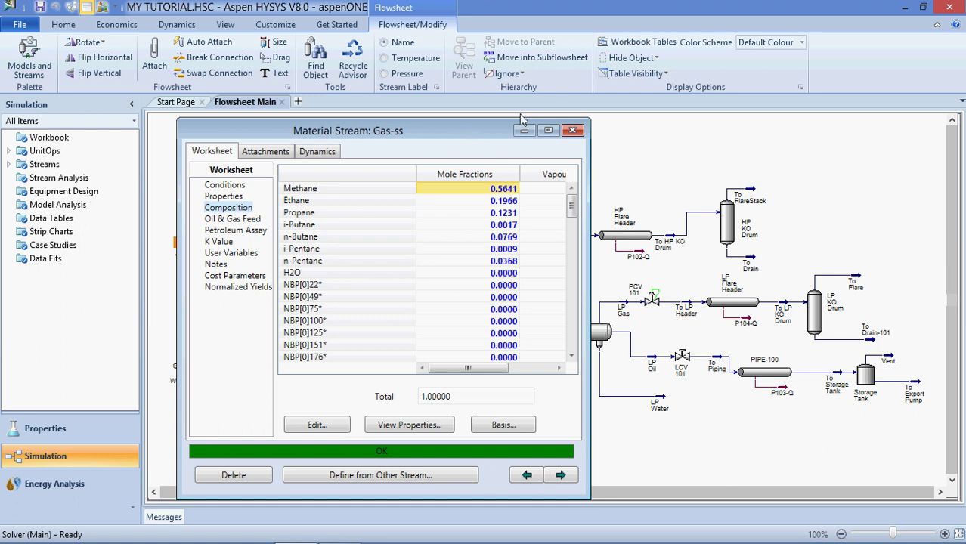
left_click(574, 133)
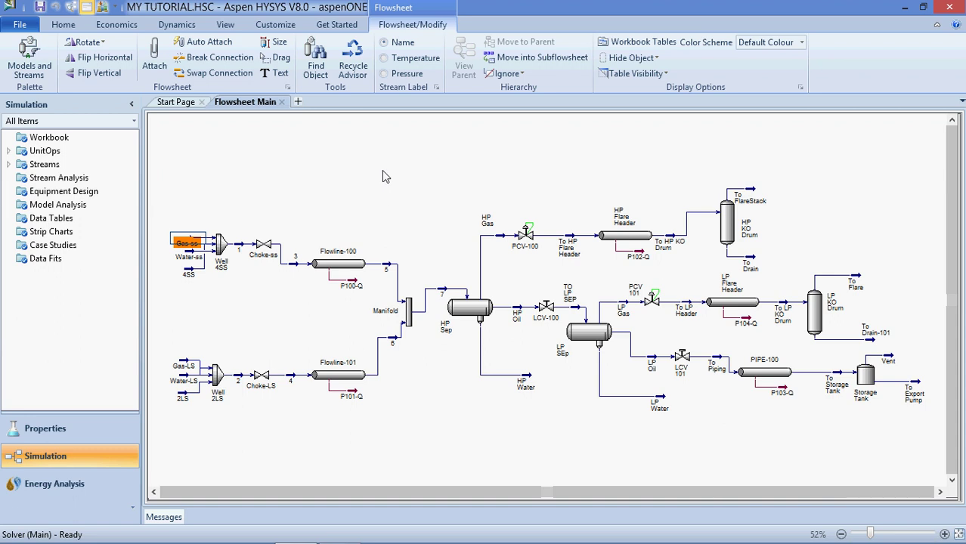
Place a new material stream 8 at the upper left of the flowsheet from the Palette
left_click(232, 226)
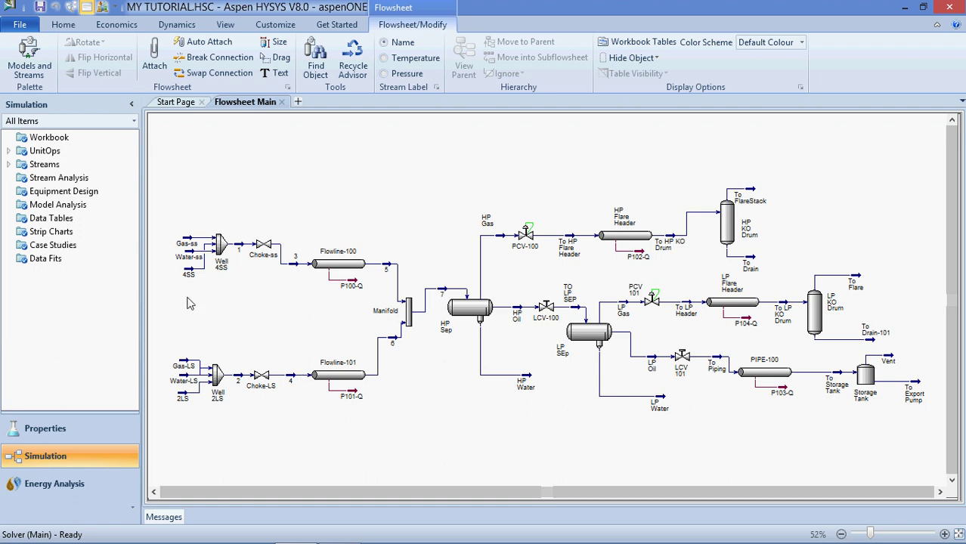
mouse_move(198, 262)
left_click(25, 50)
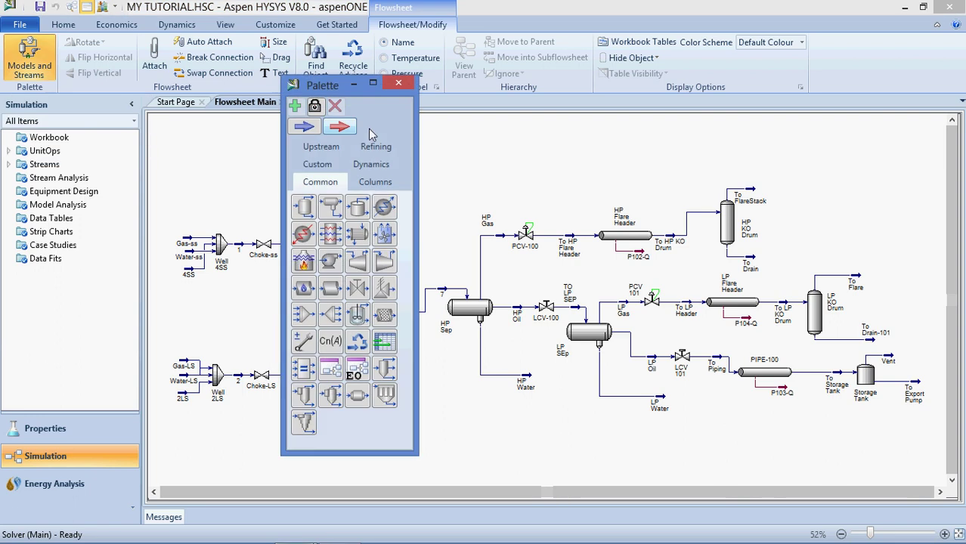
left_click(303, 126)
left_click(212, 175)
left_click(398, 85)
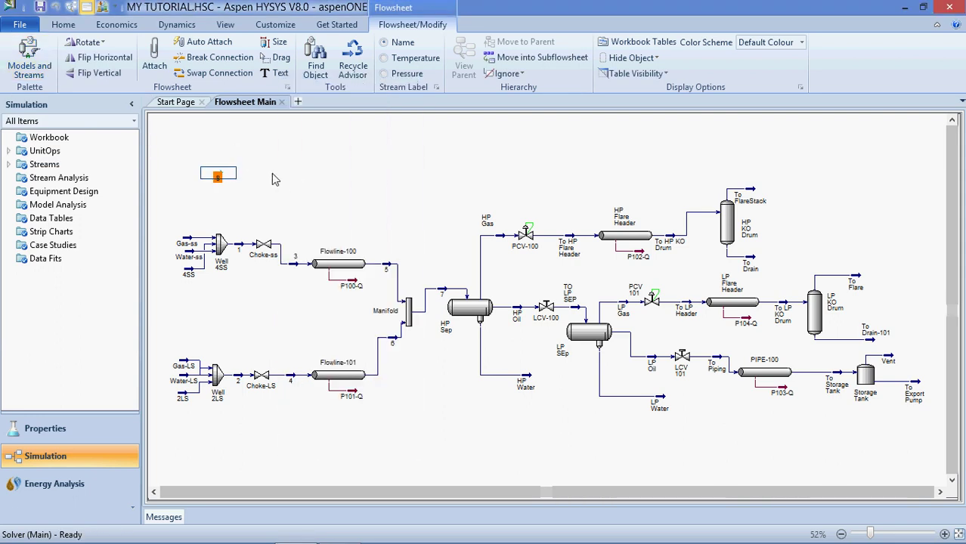
Open Gas-ss to view its conditions: 130.0 F, 1200 psia, 3.000 MMSCFD
left_click(270, 174)
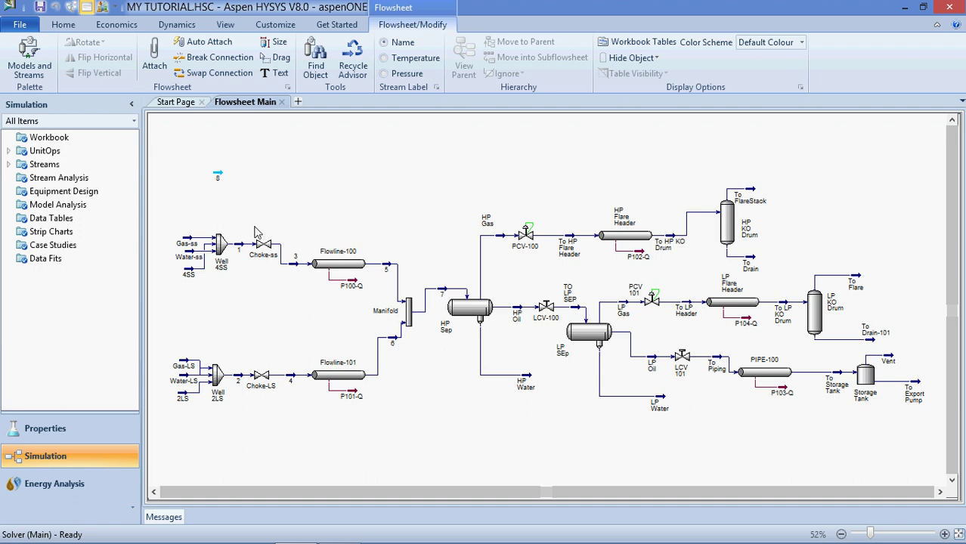
left_click(194, 241)
double_click(193, 242)
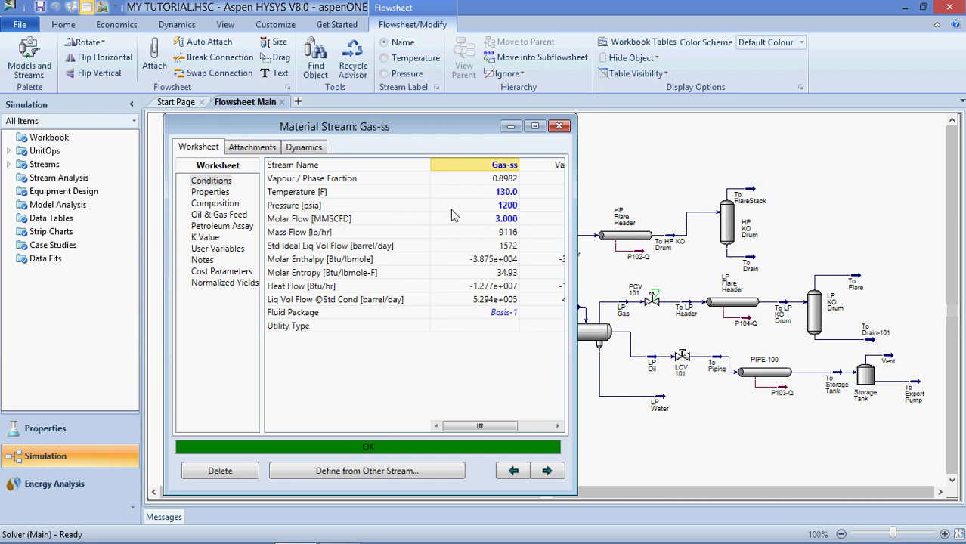
Close the Gas-ss window and delete material stream 8, confirming the deletion
left_click(558, 126)
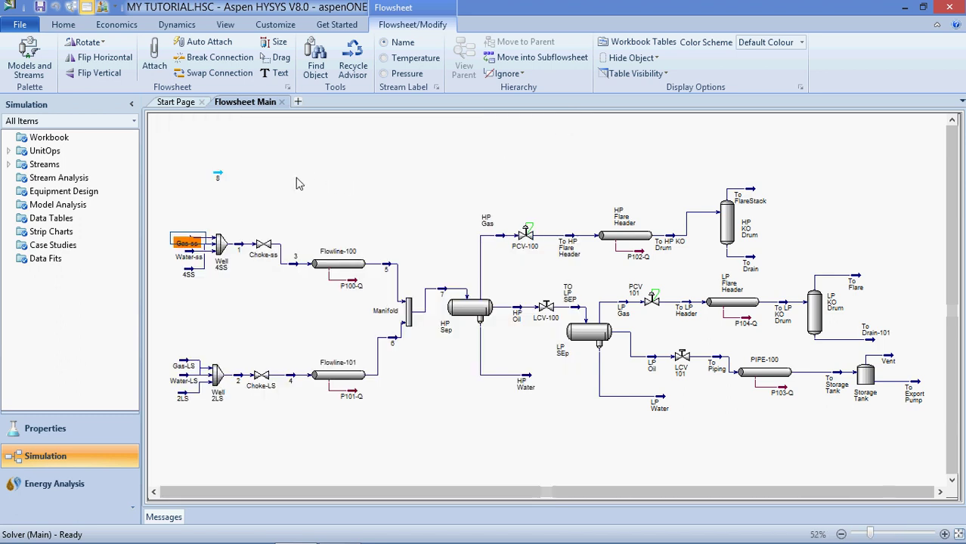
left_click(218, 176)
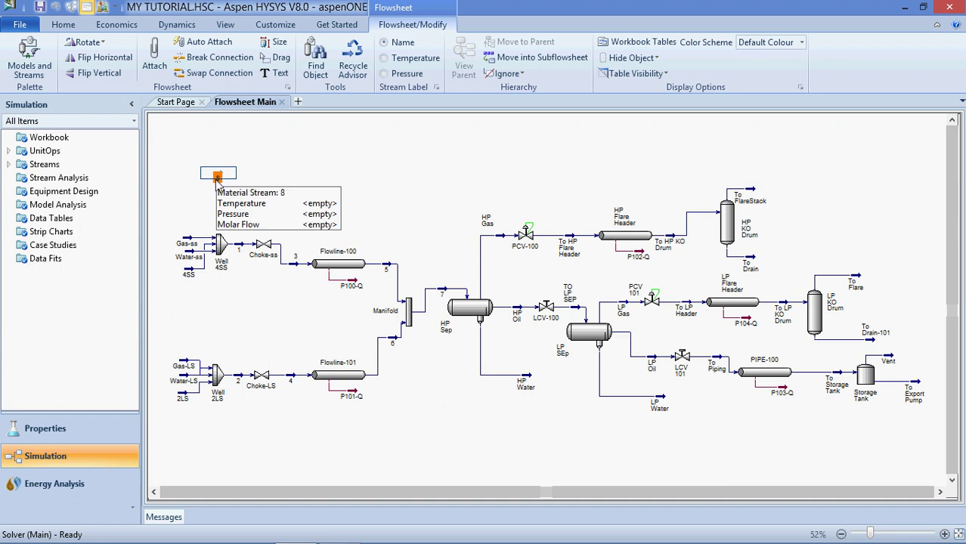
key("Delete")
left_click(459, 330)
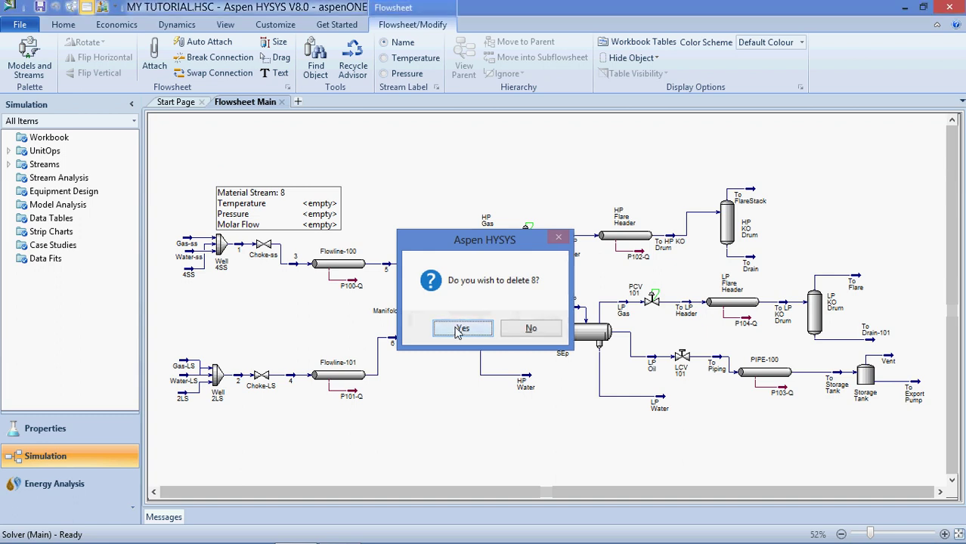
left_click(459, 329)
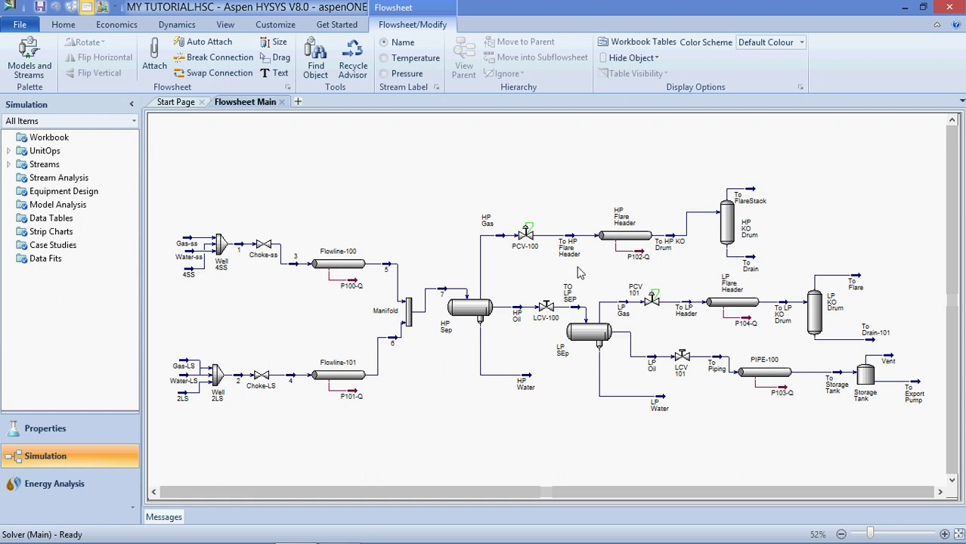
mouse_move(488, 327)
mouse_move(472, 310)
mouse_move(499, 240)
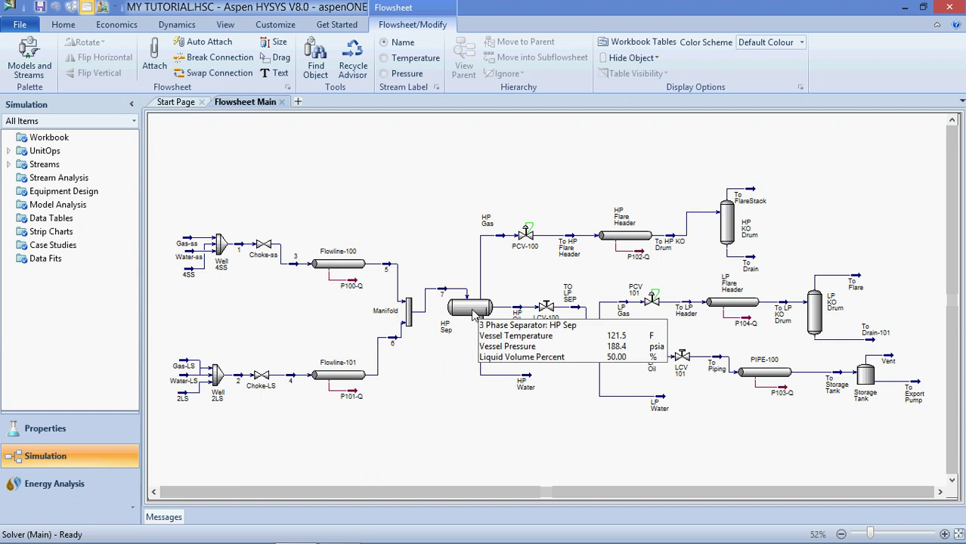
Place a new separator V-100 on the flowsheet from the Palette
left_click(30, 59)
left_click(330, 207)
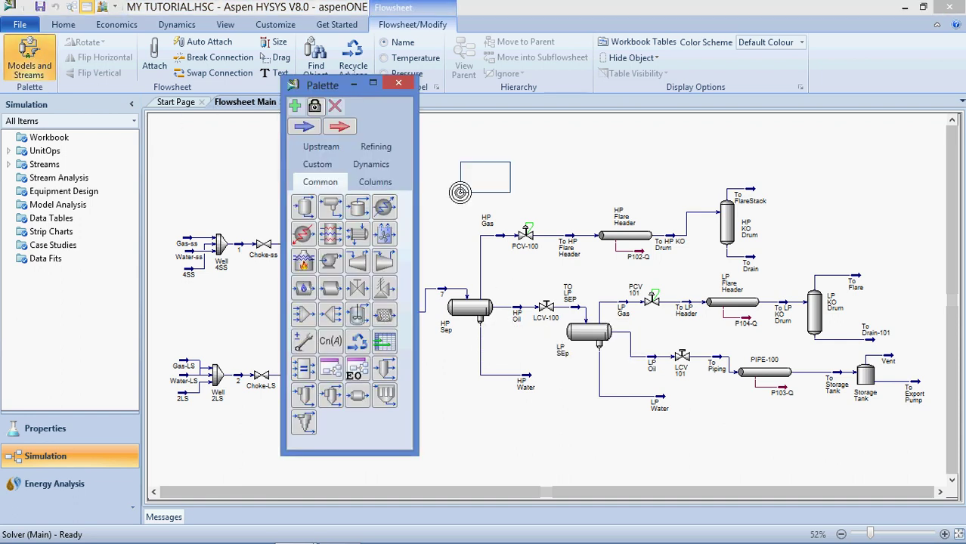
left_click(486, 176)
left_click(399, 83)
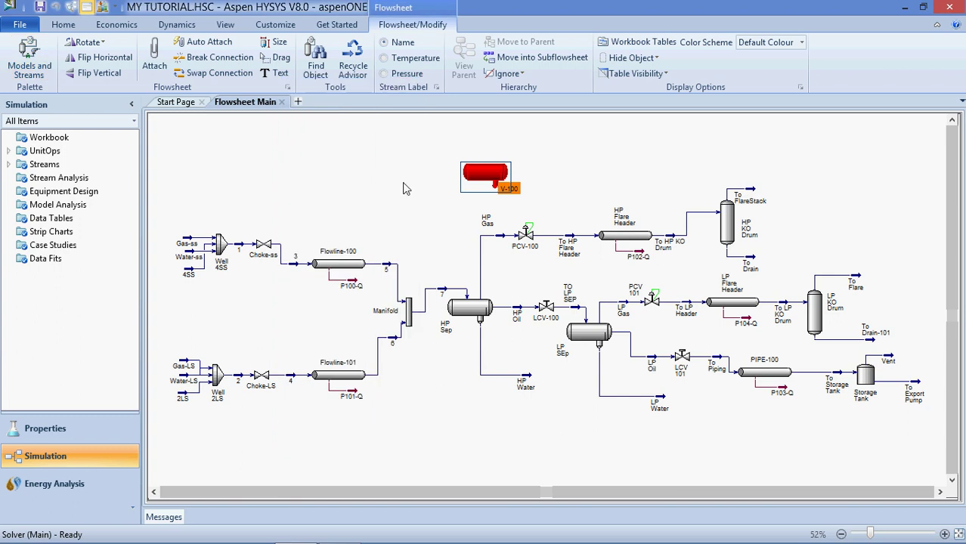
left_click(404, 187)
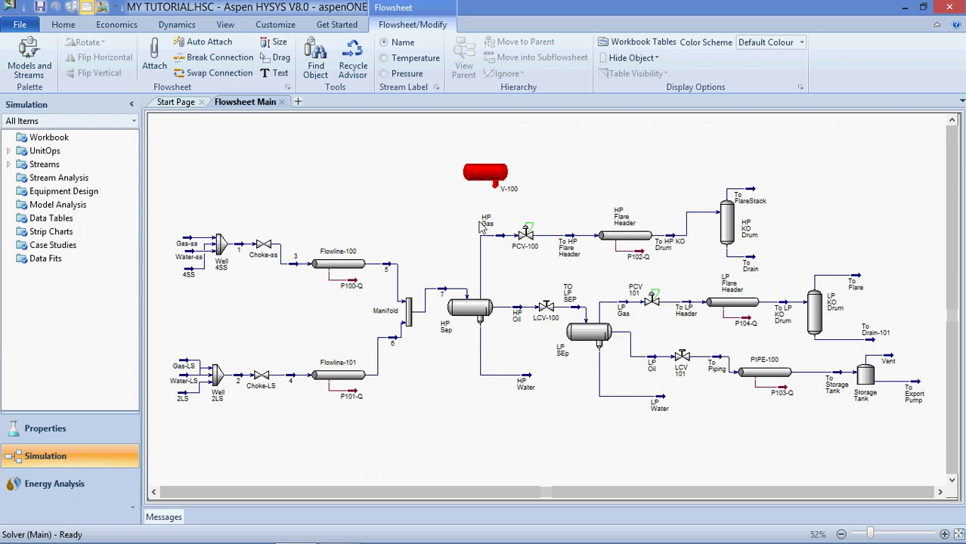
Move V-100 left and down so it sits above Flowline-100
left_click(476, 179)
left_click_drag(477, 179, 408, 198)
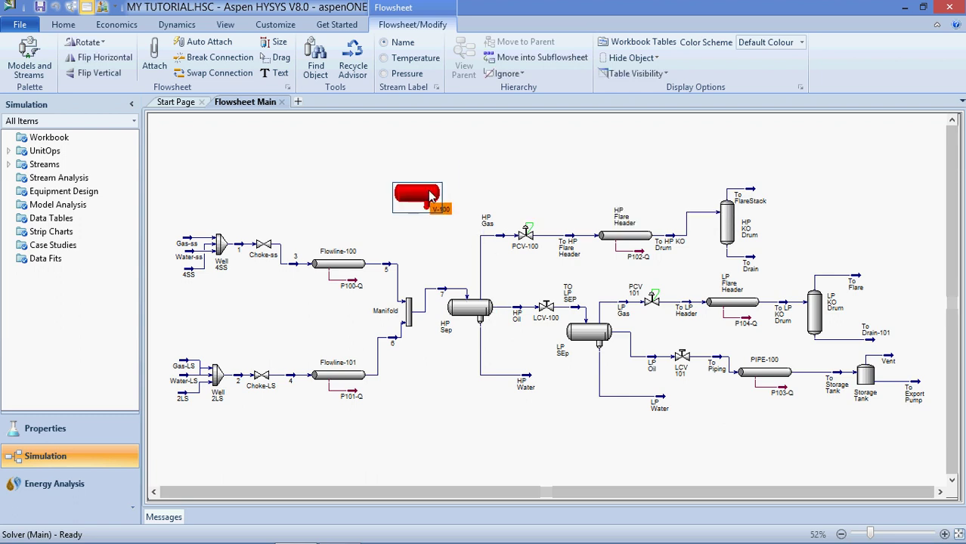
left_click(470, 185)
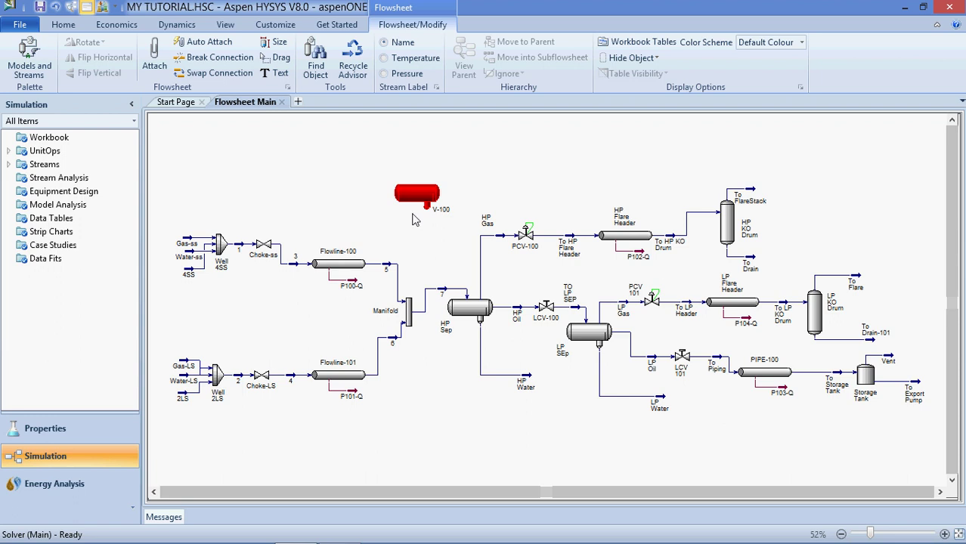
mouse_move(406, 202)
Delete the Gas-ss 130.0 F temperature and move the stream window aside to view the flowsheet
double_click(188, 242)
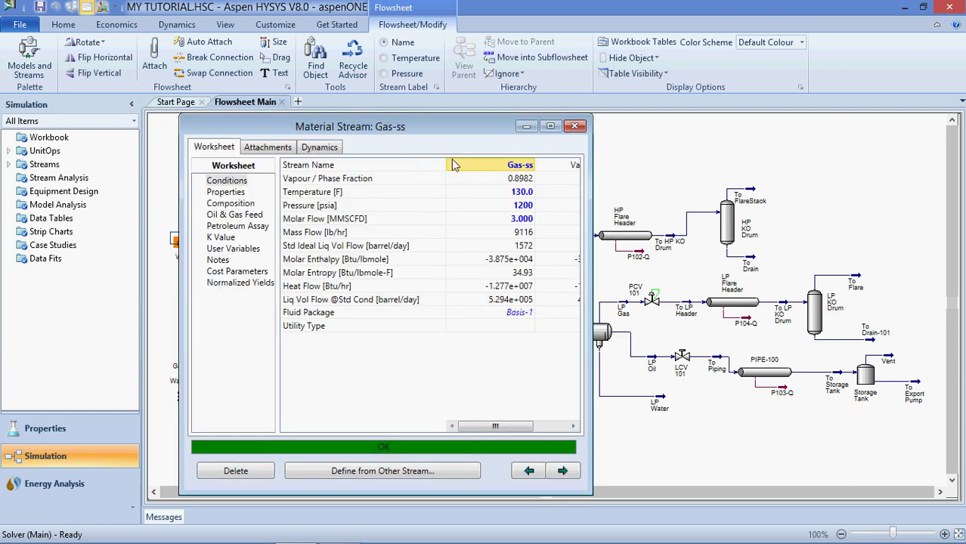
left_click(527, 194)
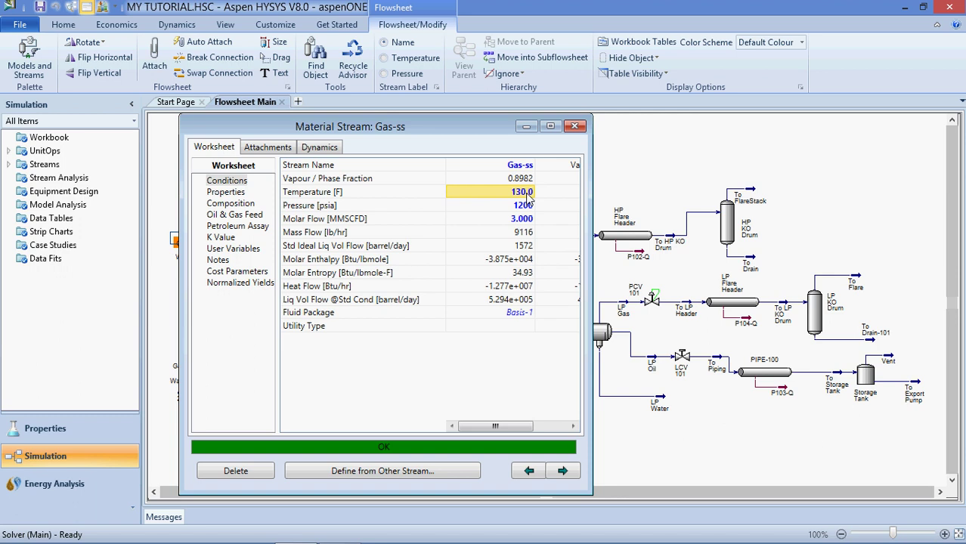
left_click(527, 194)
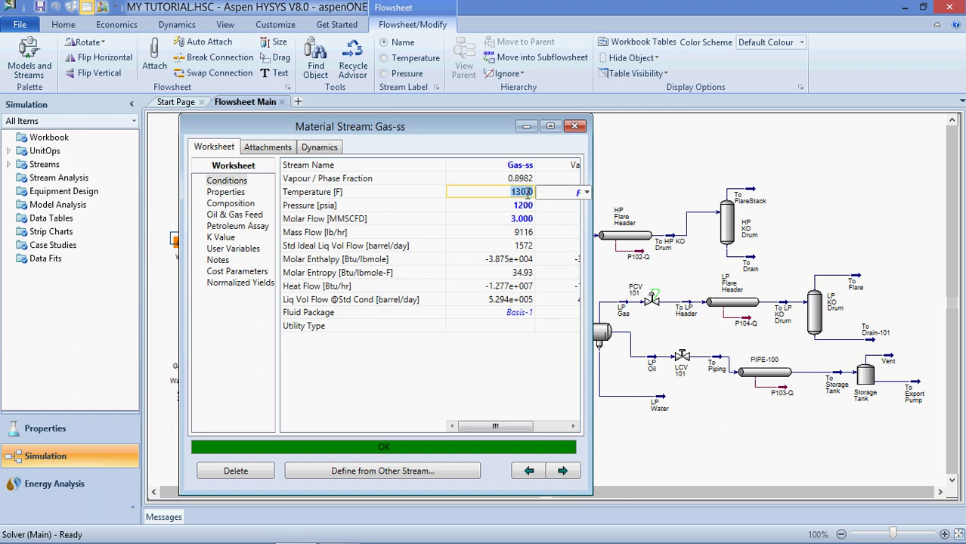
key("BackSpace")
key("Return")
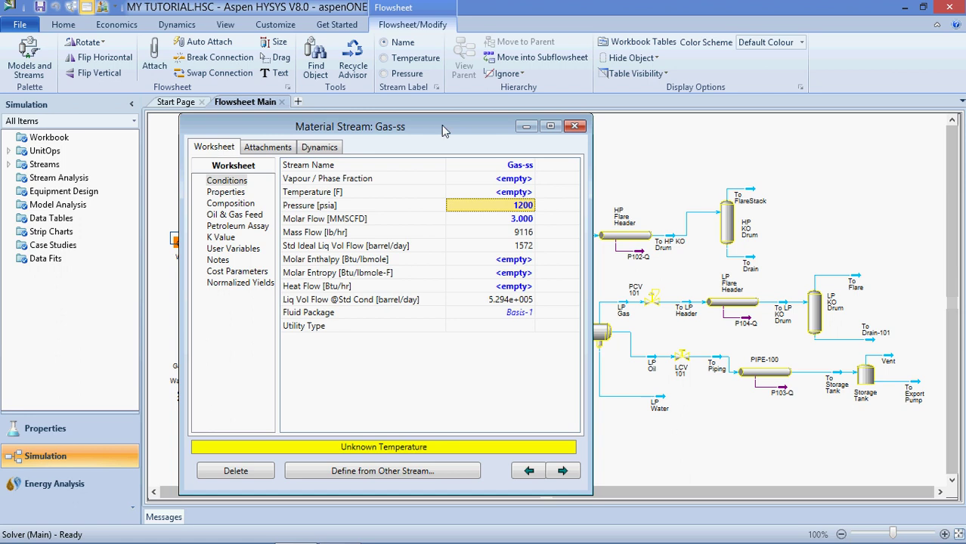
left_click_drag(444, 130, 232, 134)
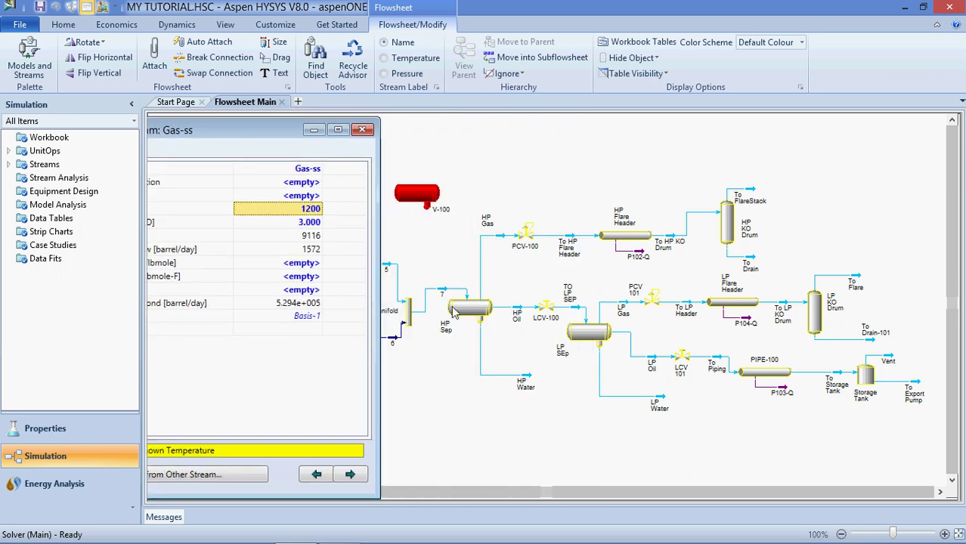
mouse_move(473, 303)
mouse_move(504, 240)
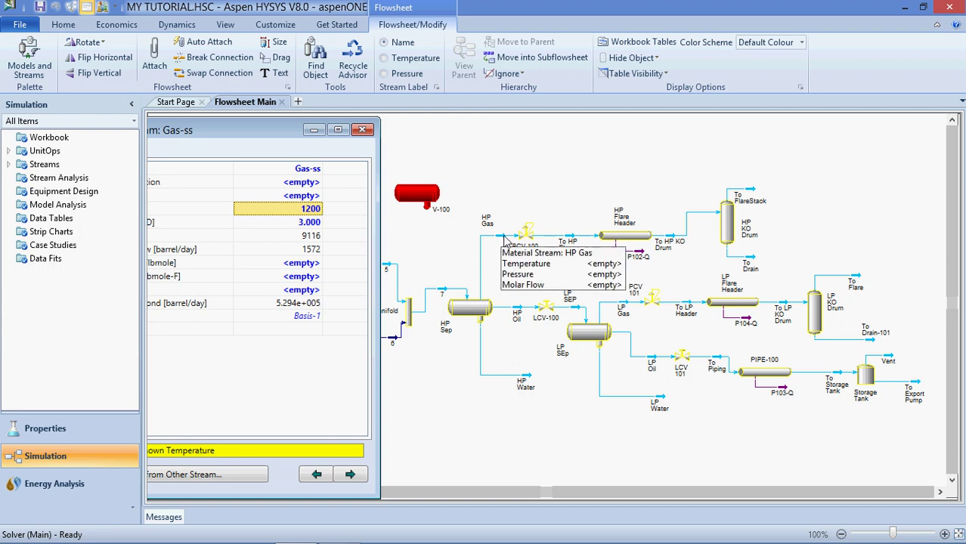
Re-enter 130 F as the Gas-ss temperature so it solves, then close the stream window
left_click_drag(272, 132, 442, 149)
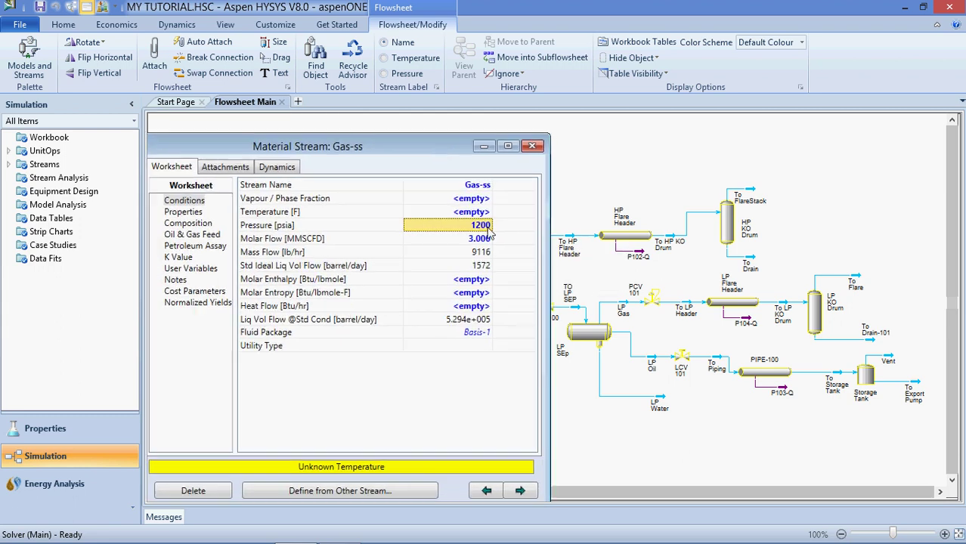
left_click(478, 213)
left_click(477, 213)
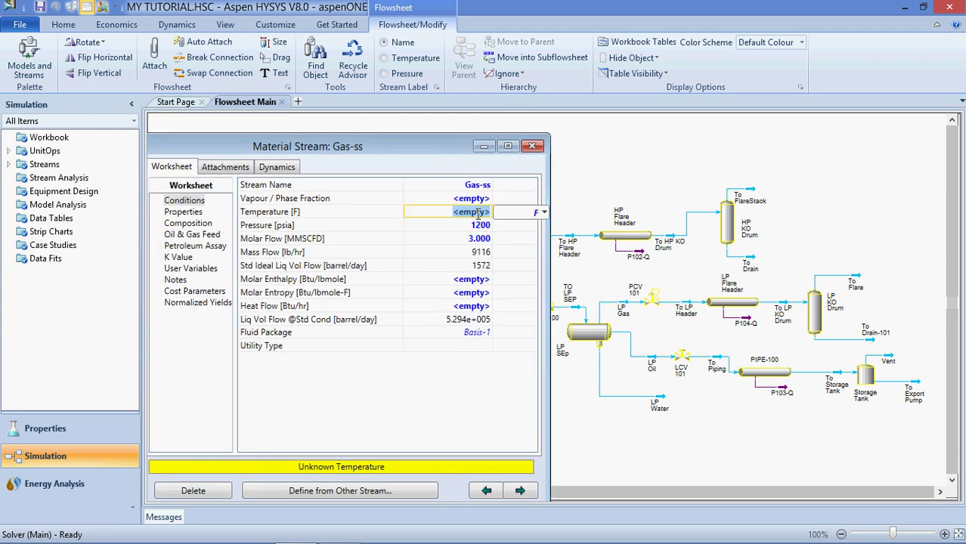
type("130")
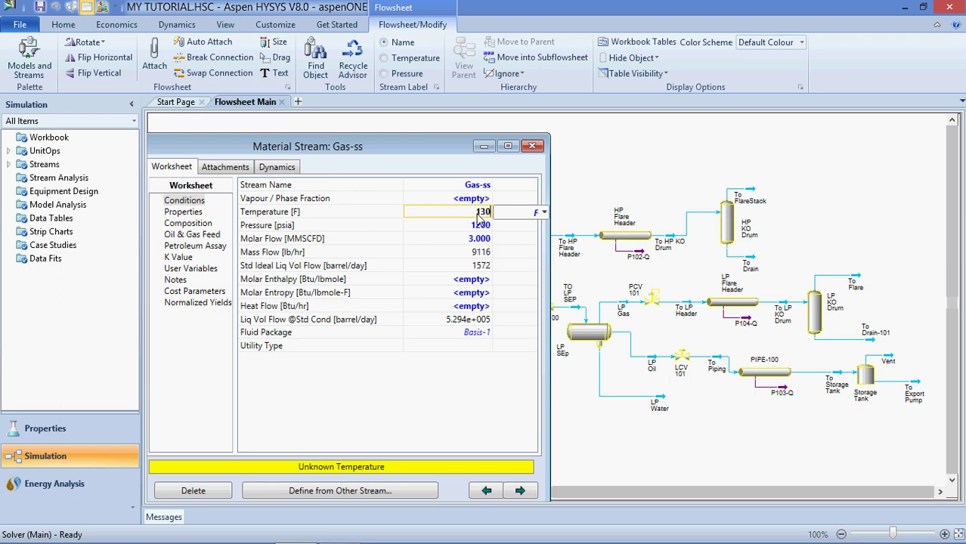
key("Return")
left_click_drag(448, 151, 364, 149)
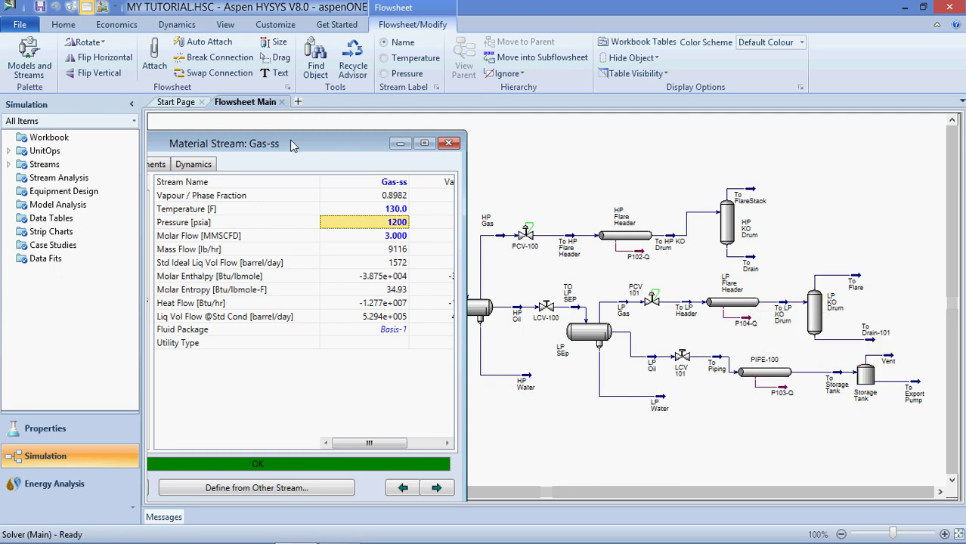
left_click_drag(317, 144, 348, 141)
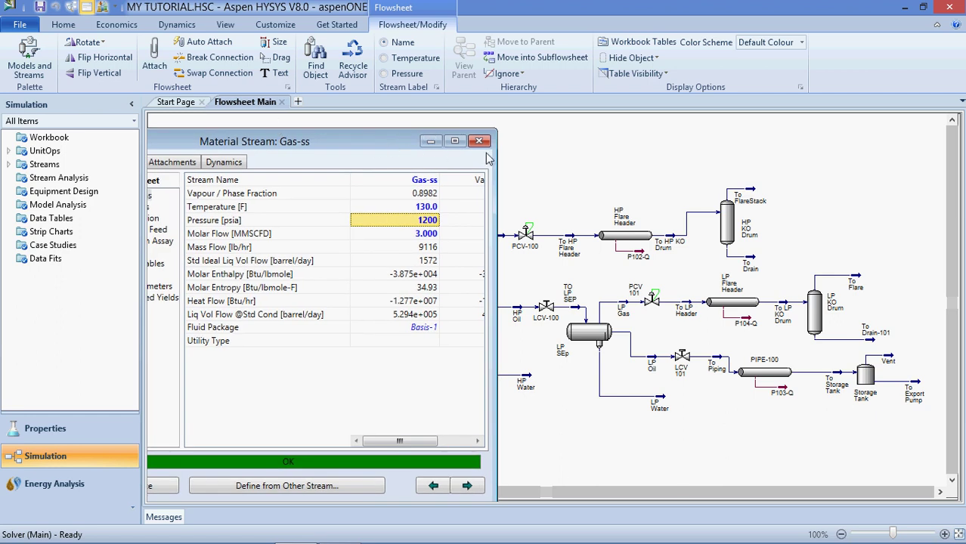
left_click(479, 142)
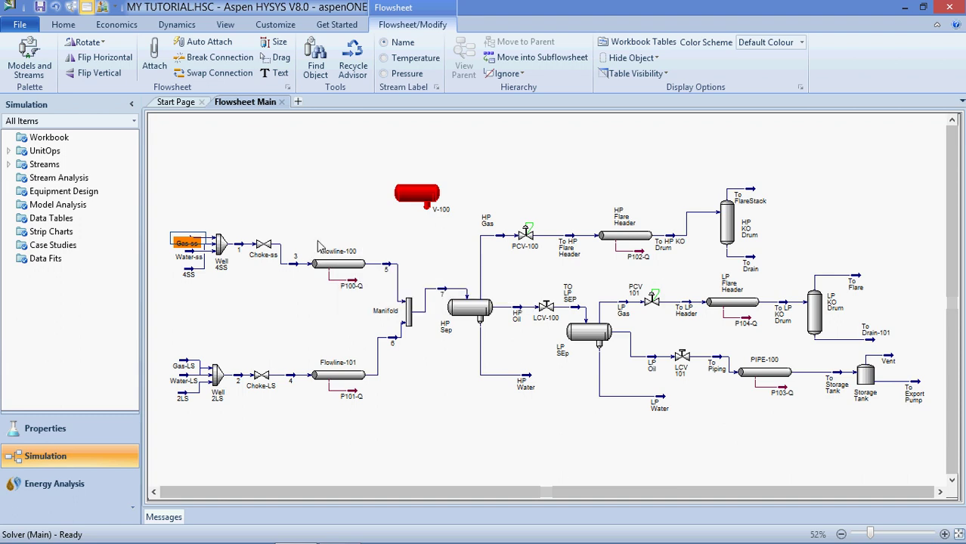
Place pump P-100 and compressor K-100 from the Palette side by side above the HP Gas line
mouse_move(336, 271)
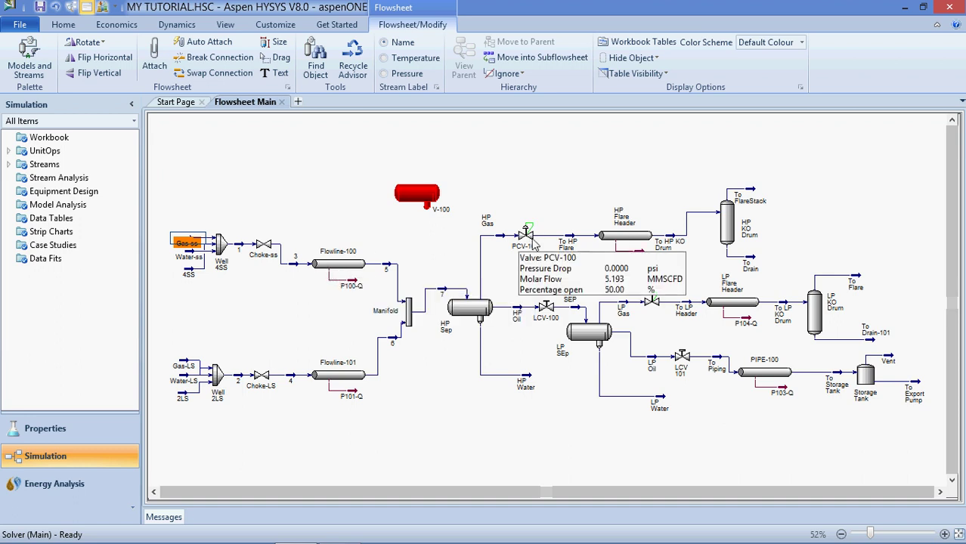
left_click(30, 54)
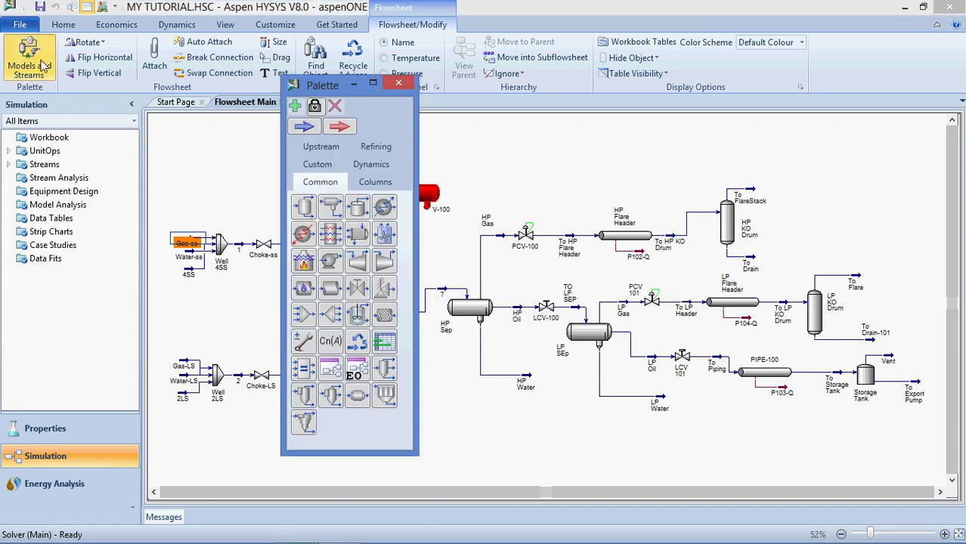
left_click_drag(330, 261, 488, 168)
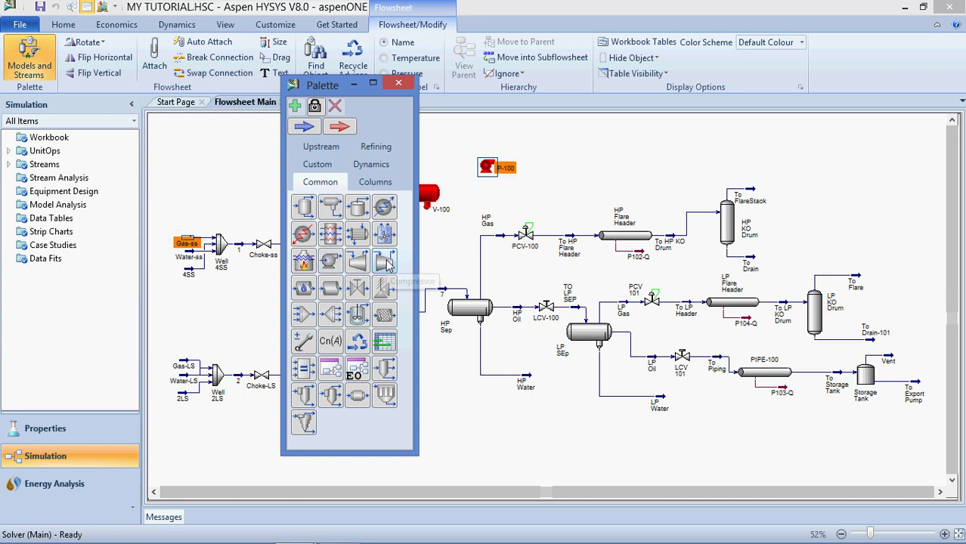
left_click(534, 186)
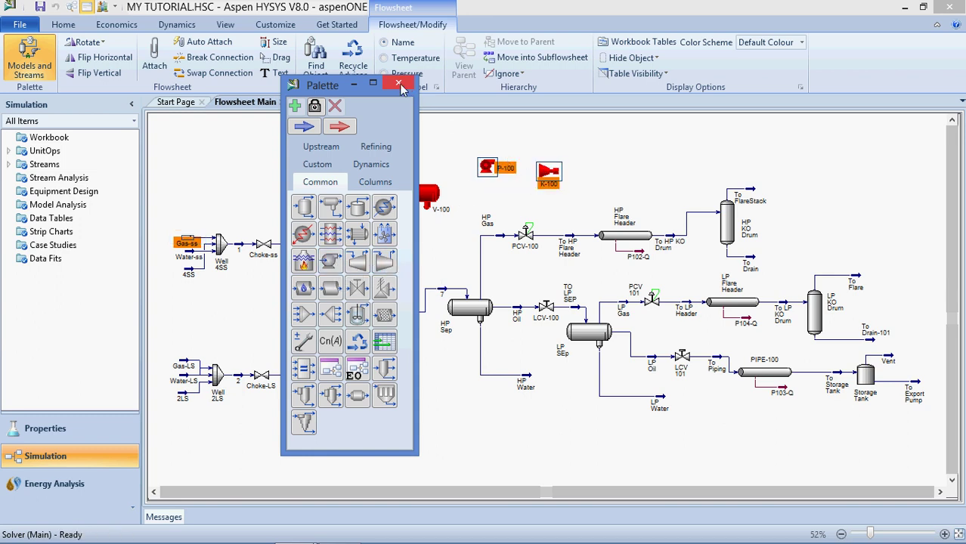
left_click(398, 82)
left_click(341, 201)
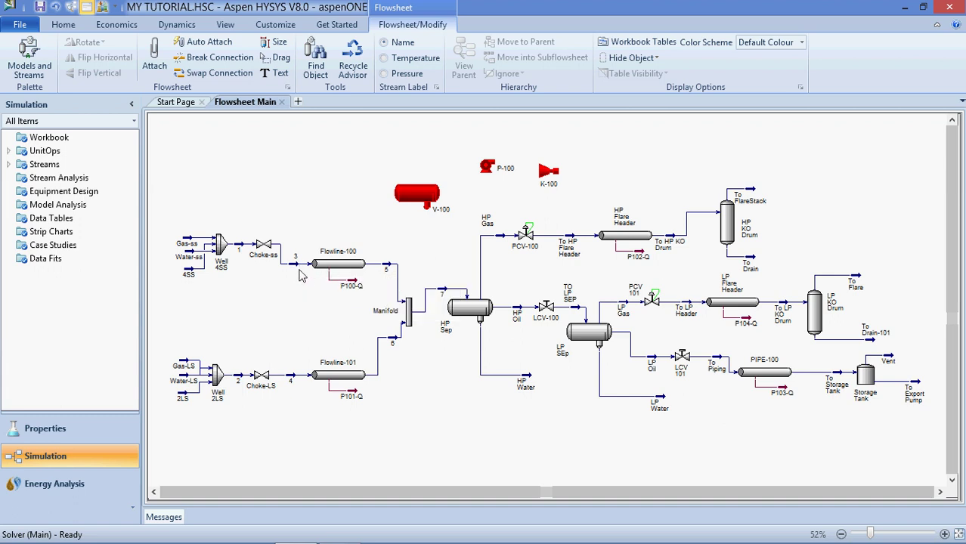
mouse_move(317, 264)
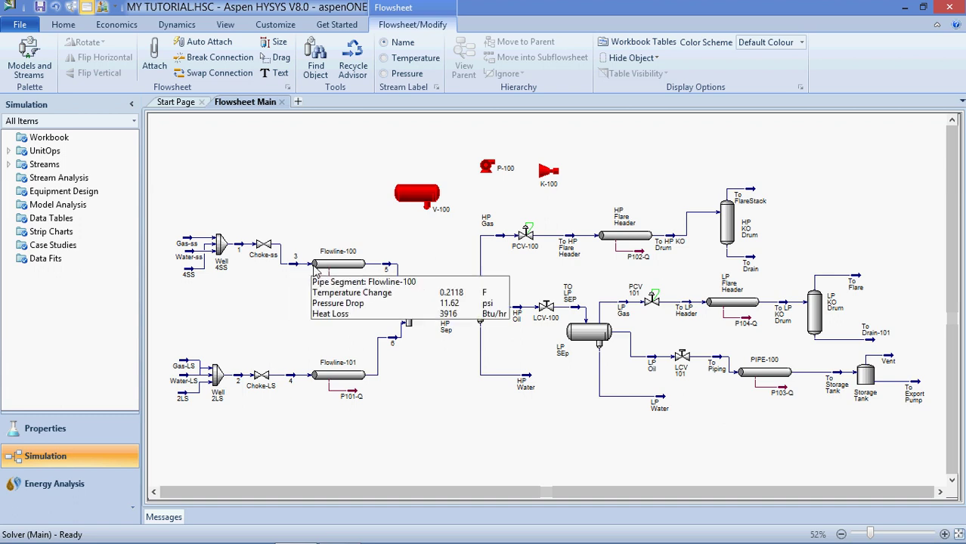
mouse_move(390, 271)
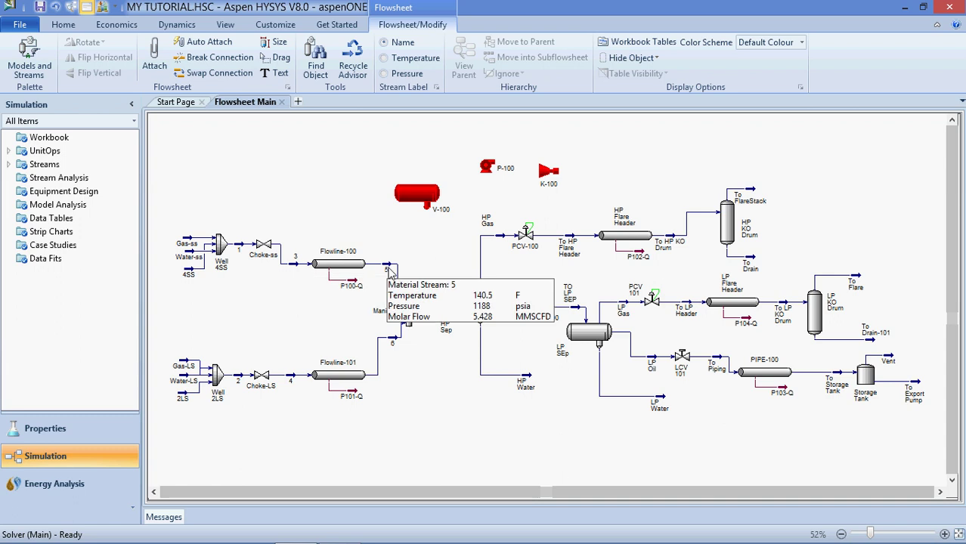
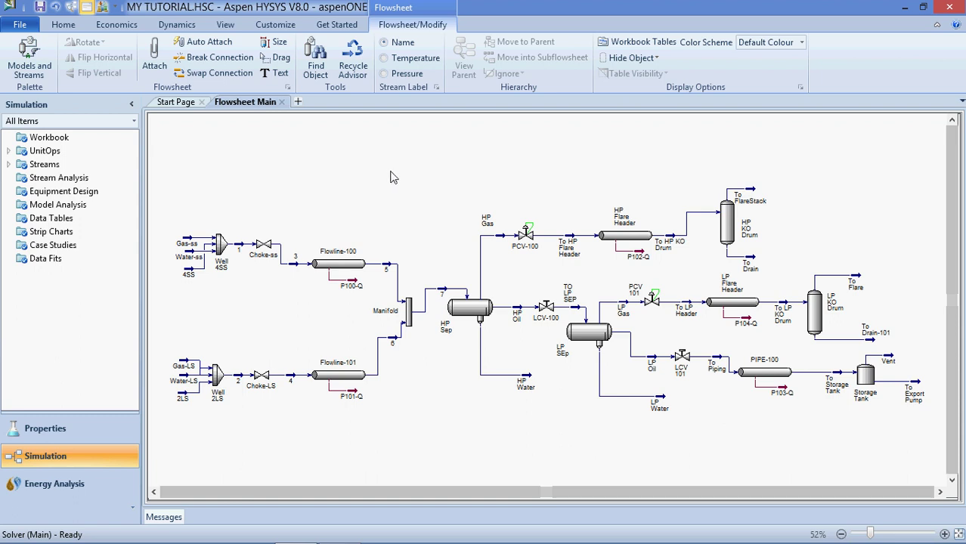
Place three heat-transfer units, E-100, E-101 and E-102, from the palette above the plant
left_click(29, 61)
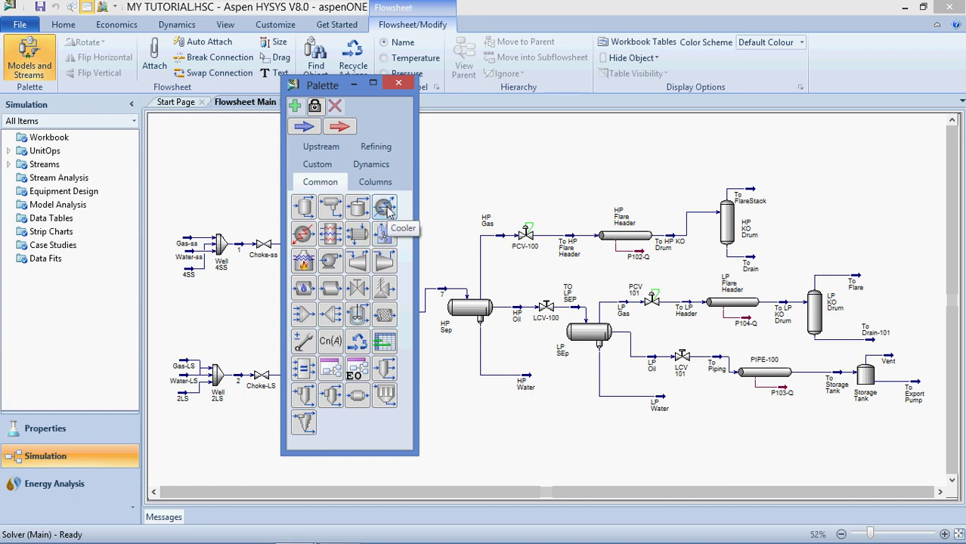
left_click_drag(385, 207, 503, 143)
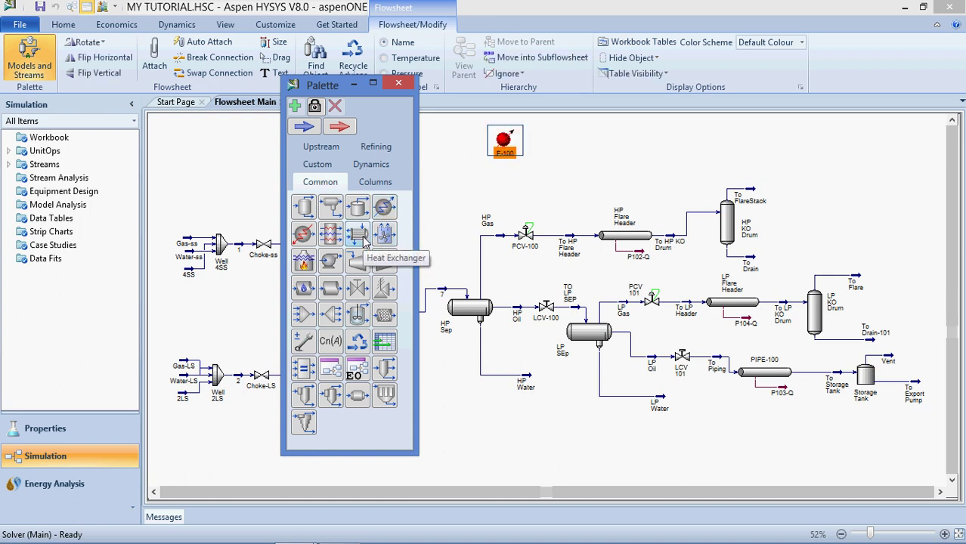
left_click_drag(364, 240, 586, 162)
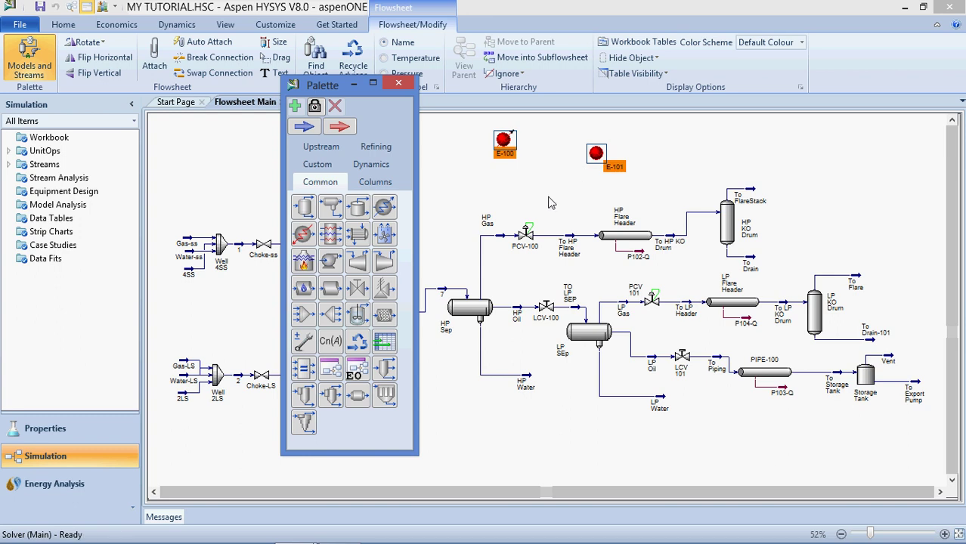
left_click_drag(314, 237, 454, 165)
left_click(399, 83)
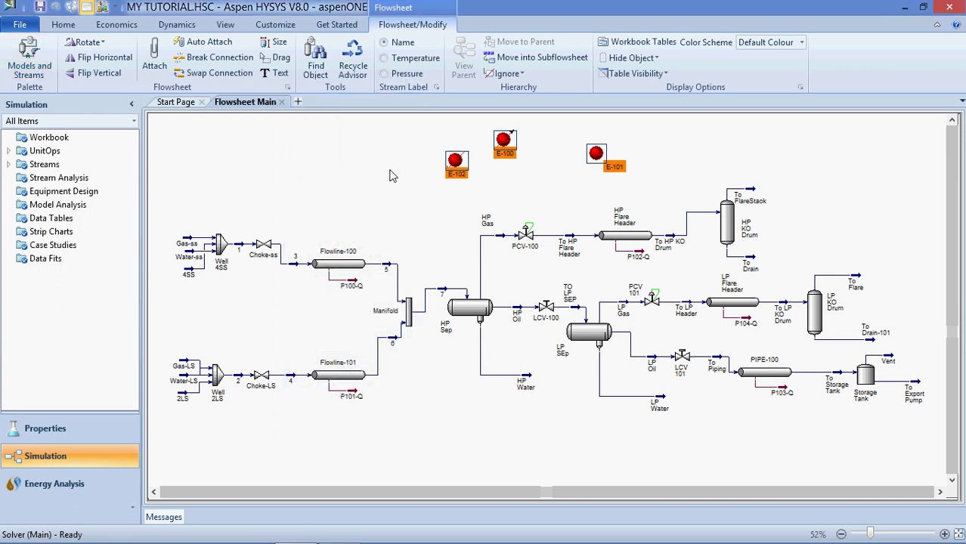
left_click(401, 178)
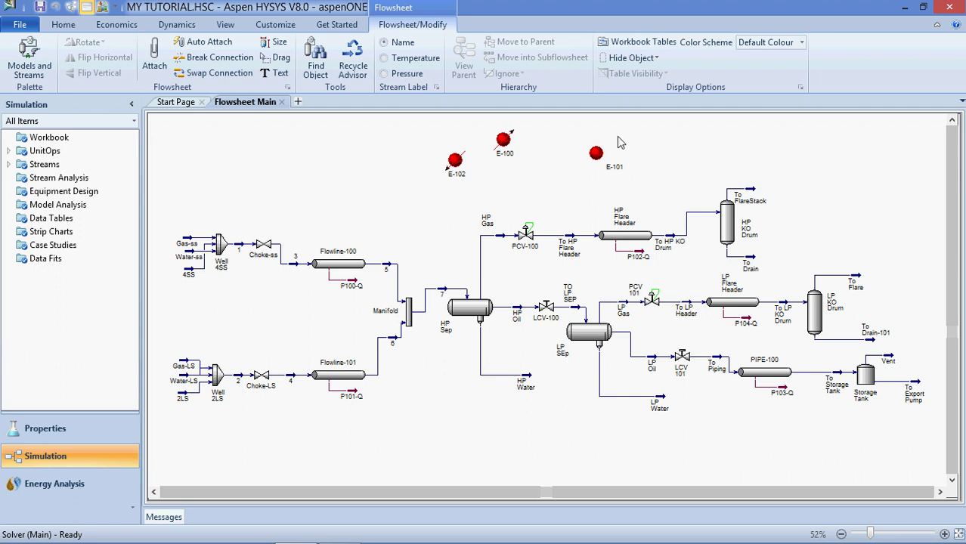
Move heater E-102 further left, away from E-100 and E-101
left_click(455, 160)
left_click_drag(454, 161, 370, 168)
left_click(417, 192)
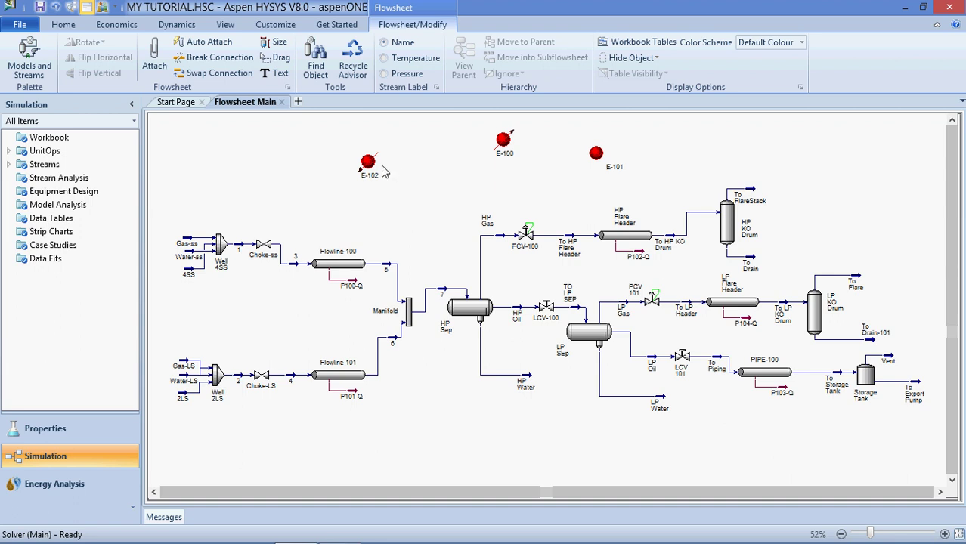
Box-select E-100, E-101 and E-102 together
mouse_move(369, 164)
mouse_move(597, 155)
mouse_move(606, 173)
left_click_drag(625, 125, 343, 203)
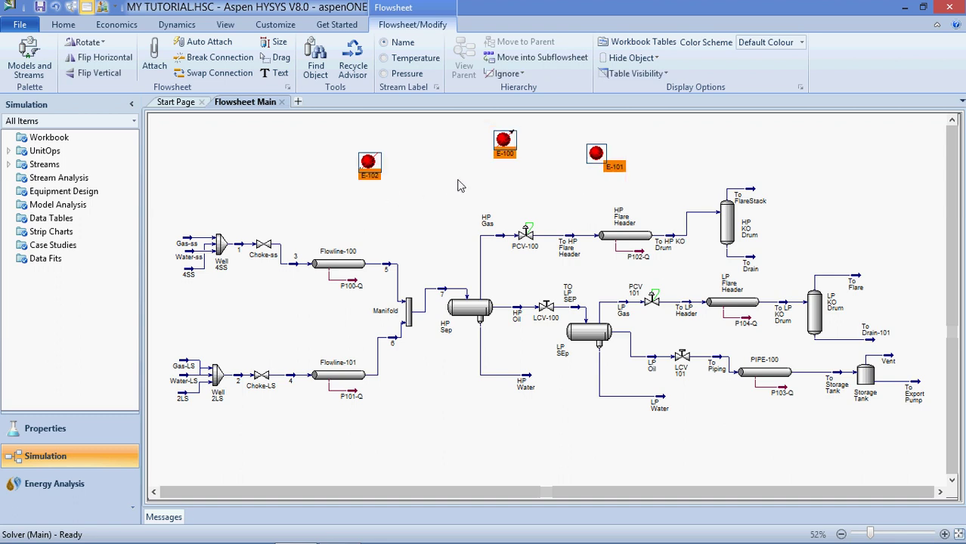
Delete the selected units E-100, E-101 and E-102 and confirm the removal
key("Delete")
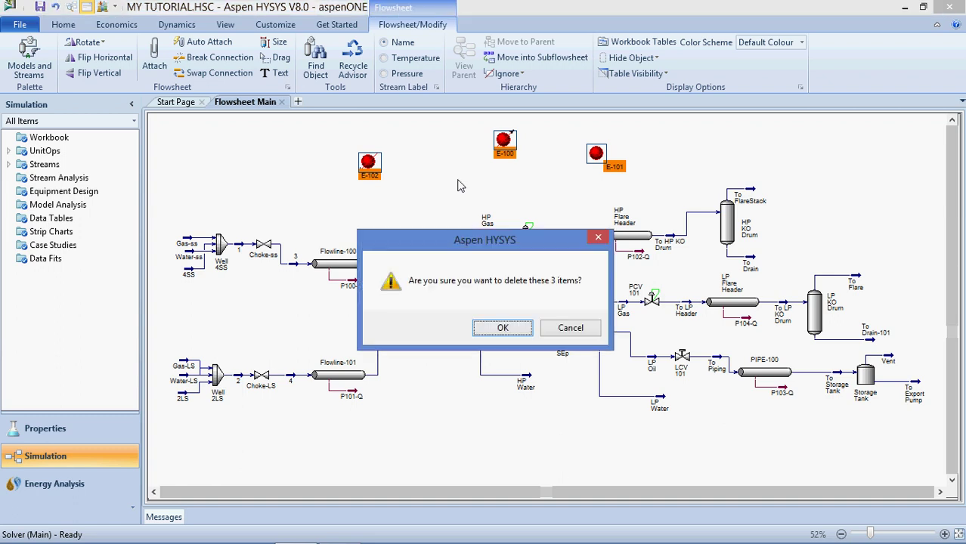
left_click(516, 327)
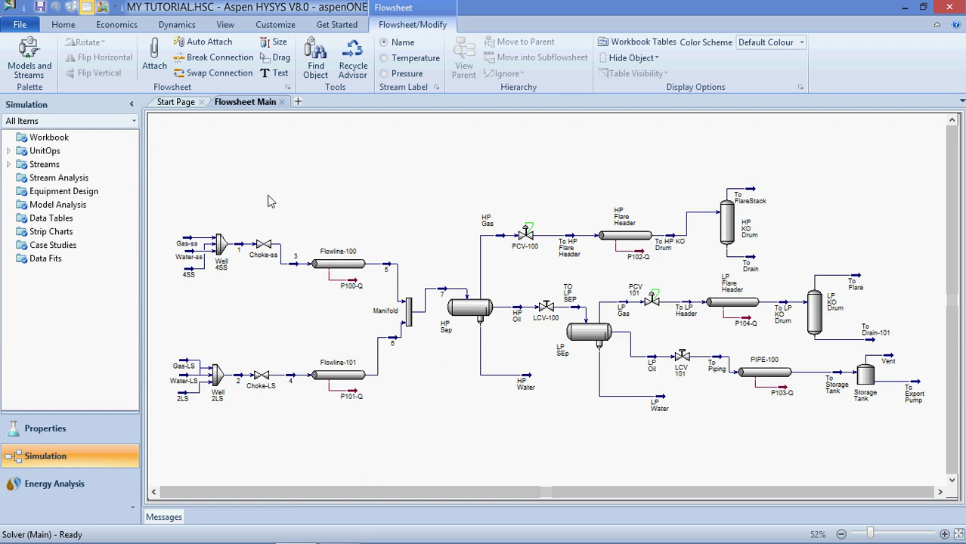
double_click(190, 274)
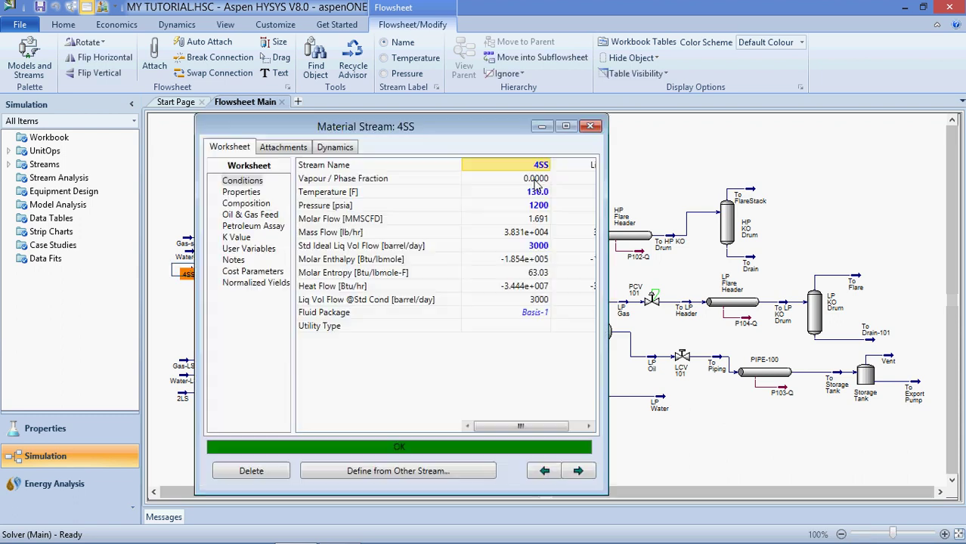
left_click(246, 204)
left_click_drag(590, 203, 593, 220)
left_click(318, 210)
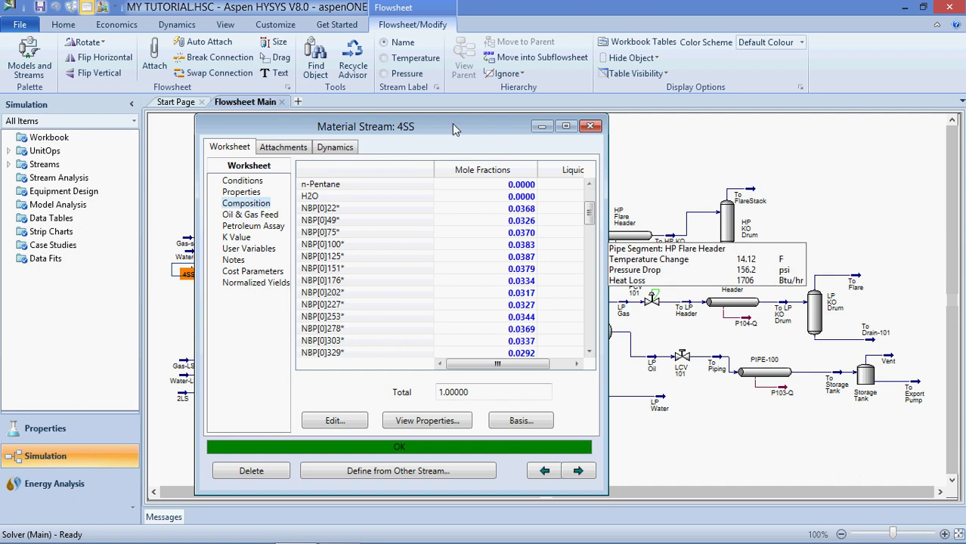
left_click_drag(453, 129, 483, 132)
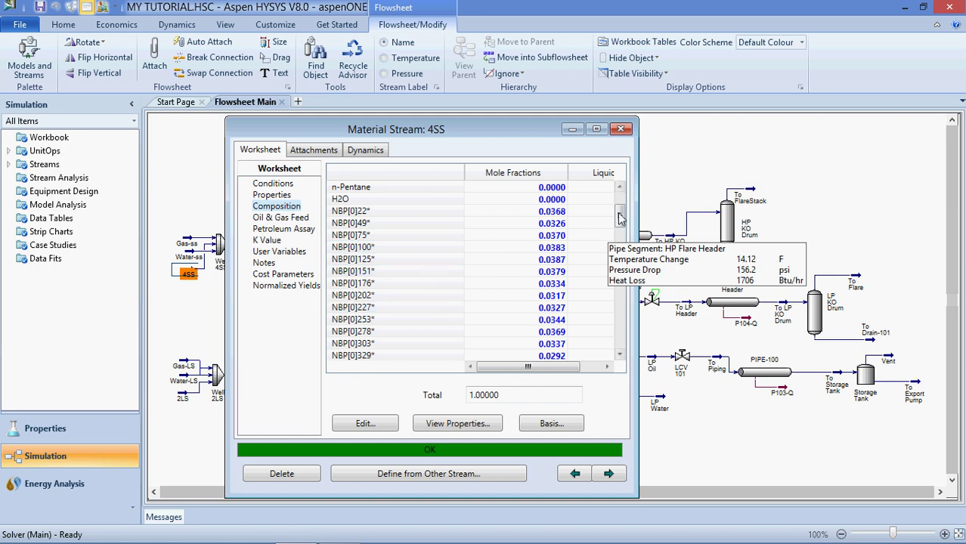
left_click_drag(620, 218, 624, 195)
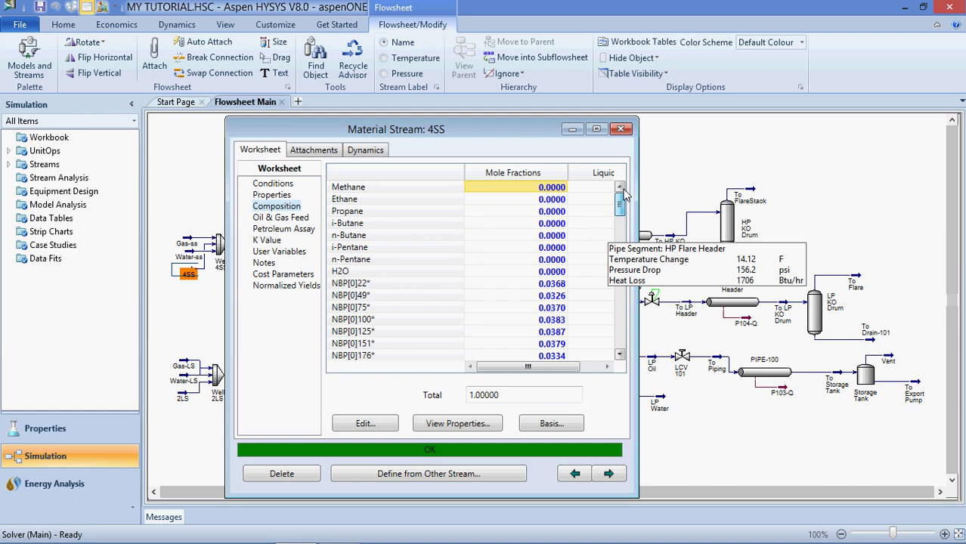
left_click(621, 128)
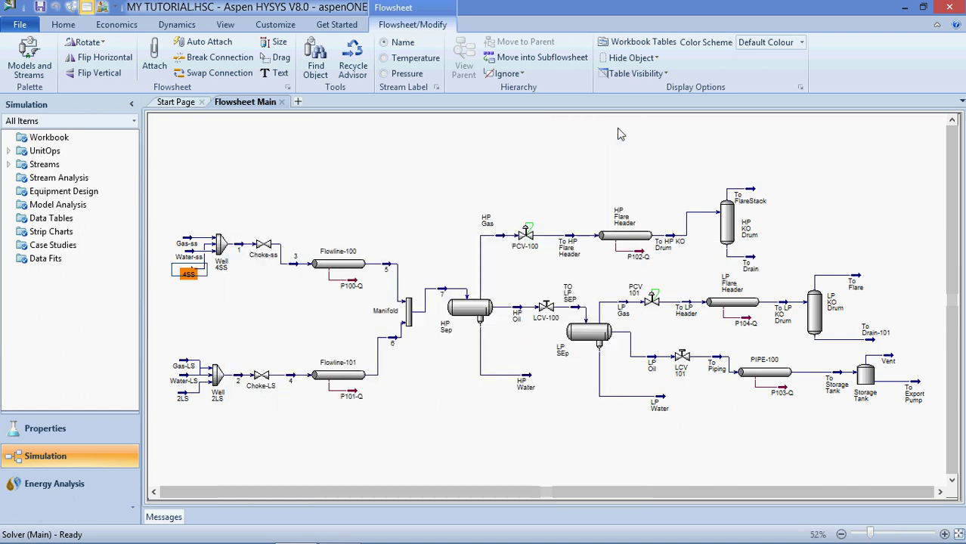
Deselect stream 4SS and switch to the Home ribbon commands
left_click(463, 189)
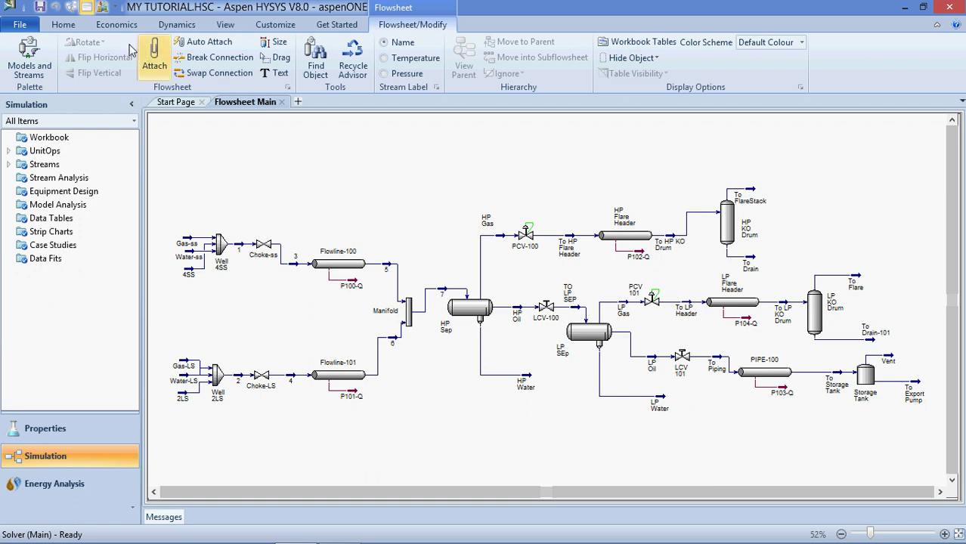
left_click(65, 29)
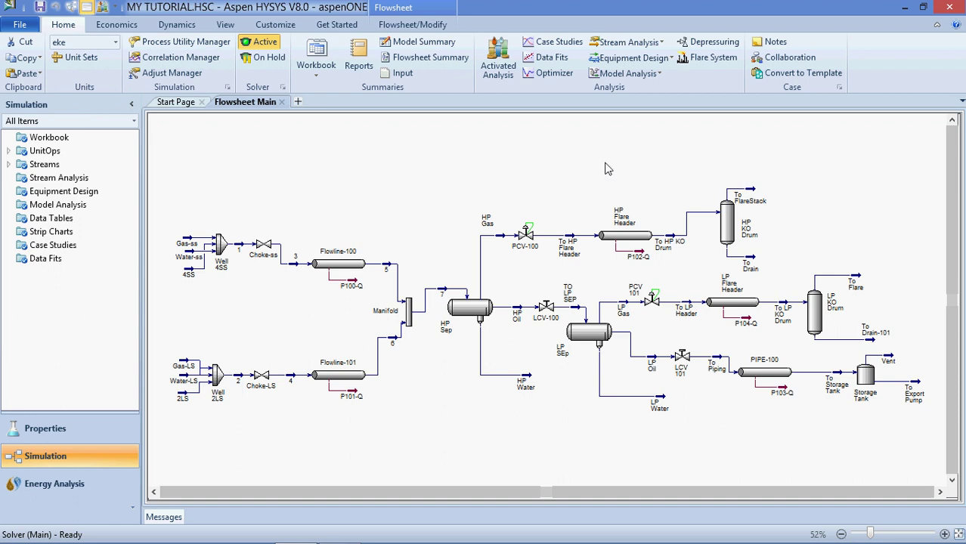
Open the Case Notes editor and choose Garamond as the text font
left_click(777, 43)
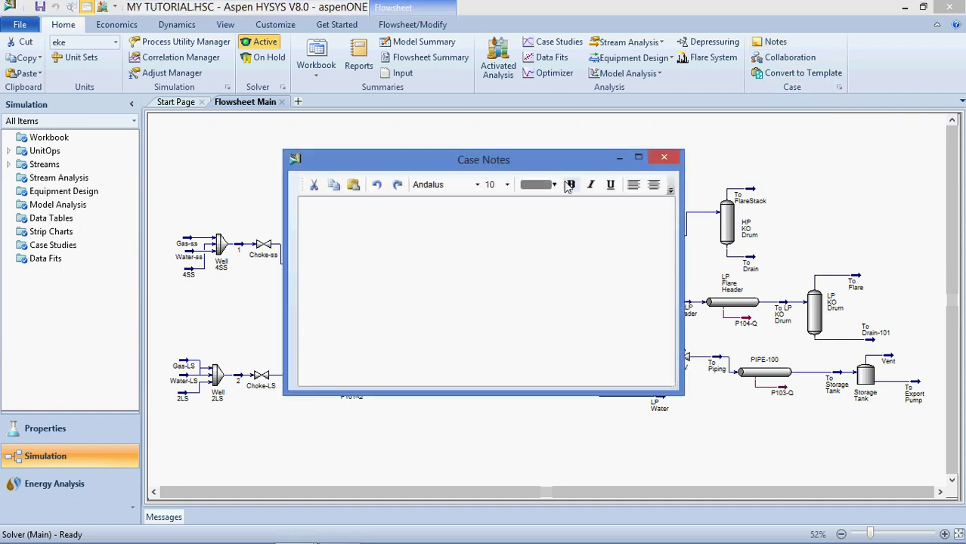
left_click(477, 185)
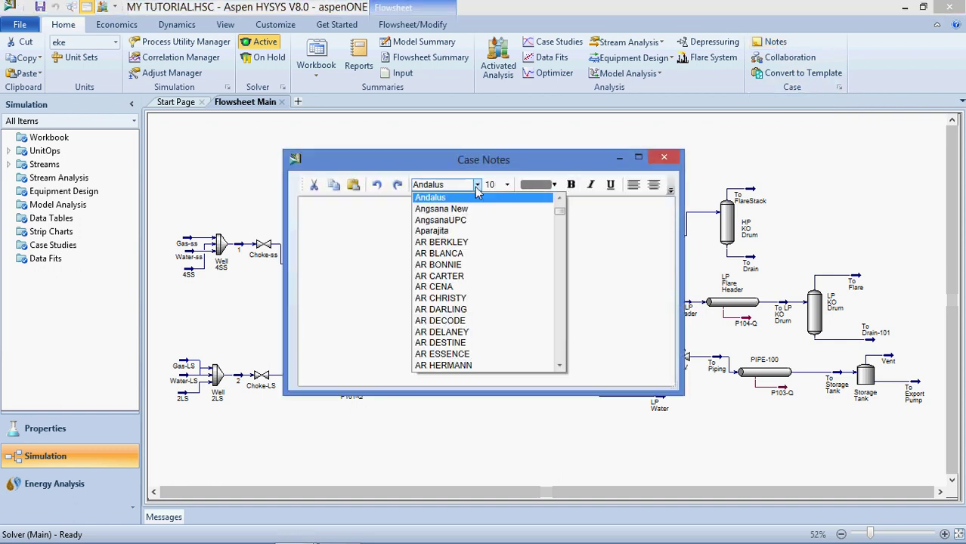
key("g")
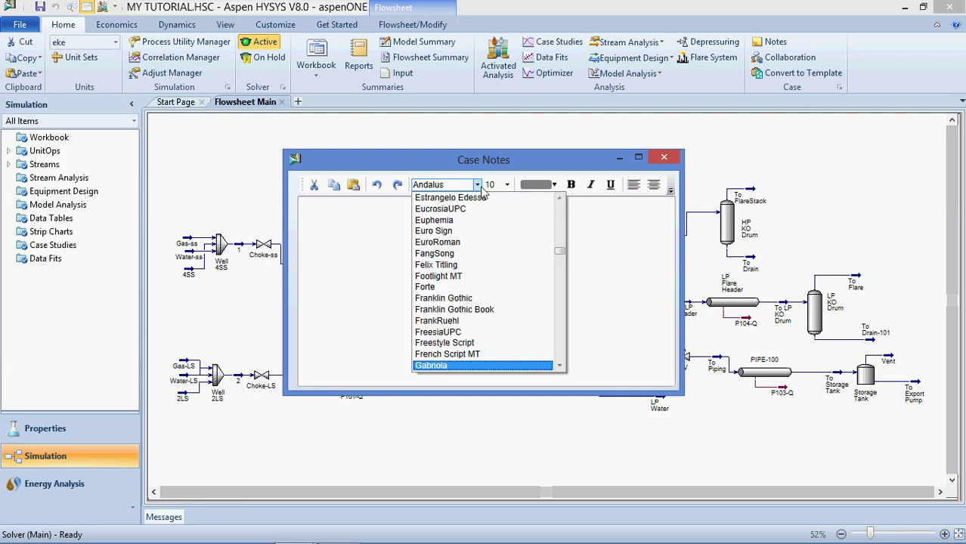
left_click_drag(561, 255, 561, 267)
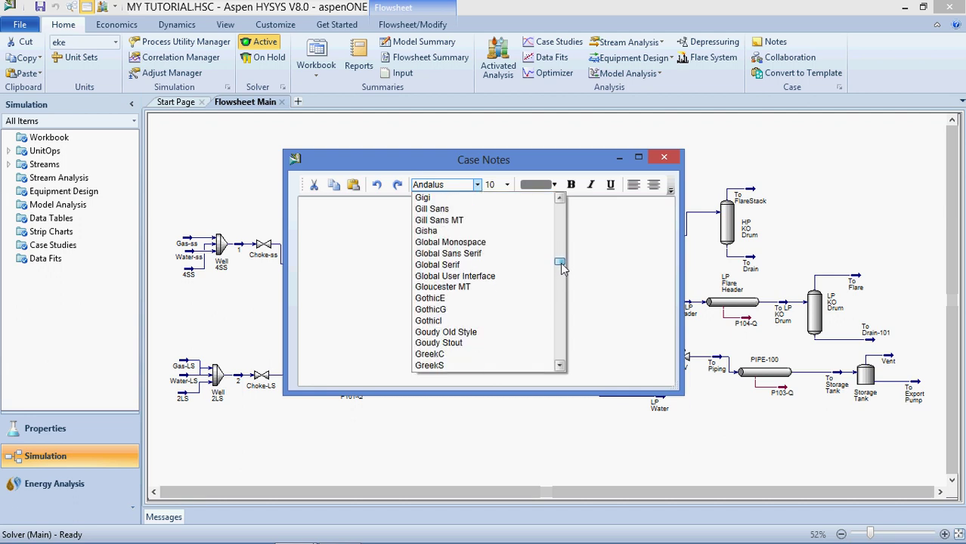
left_click(559, 366)
left_click(559, 366)
left_click(559, 366)
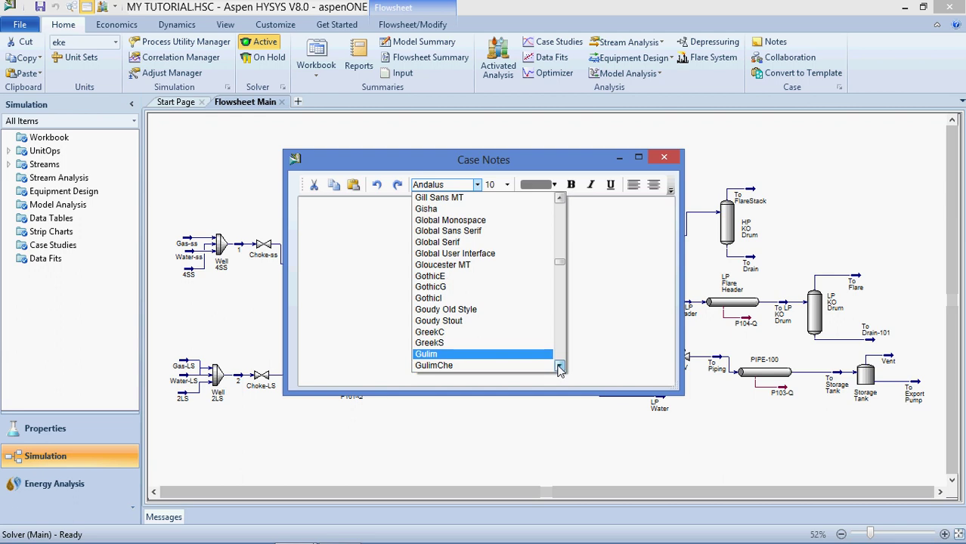
left_click(559, 366)
left_click(559, 366)
left_click(559, 367)
left_click(559, 367)
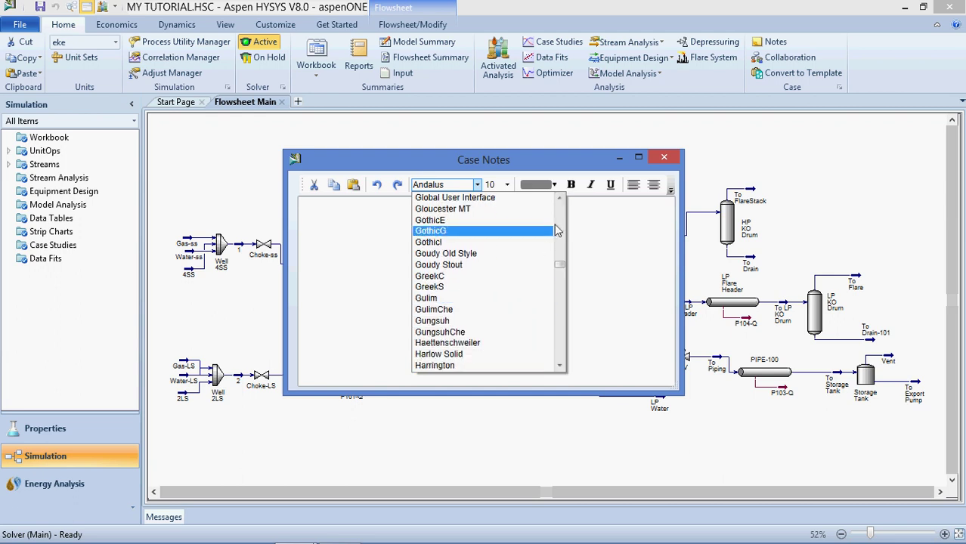
left_click(559, 198)
left_click(559, 198)
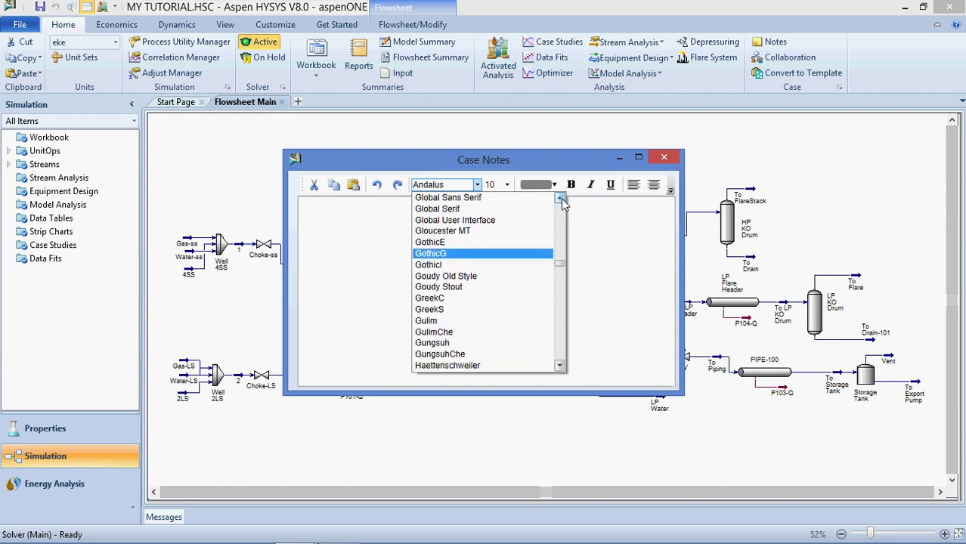
left_click(559, 198)
left_click(560, 198)
left_click(559, 198)
left_click(559, 198)
left_click(559, 198)
left_click(559, 198)
left_click(559, 198)
left_click(559, 198)
left_click(559, 198)
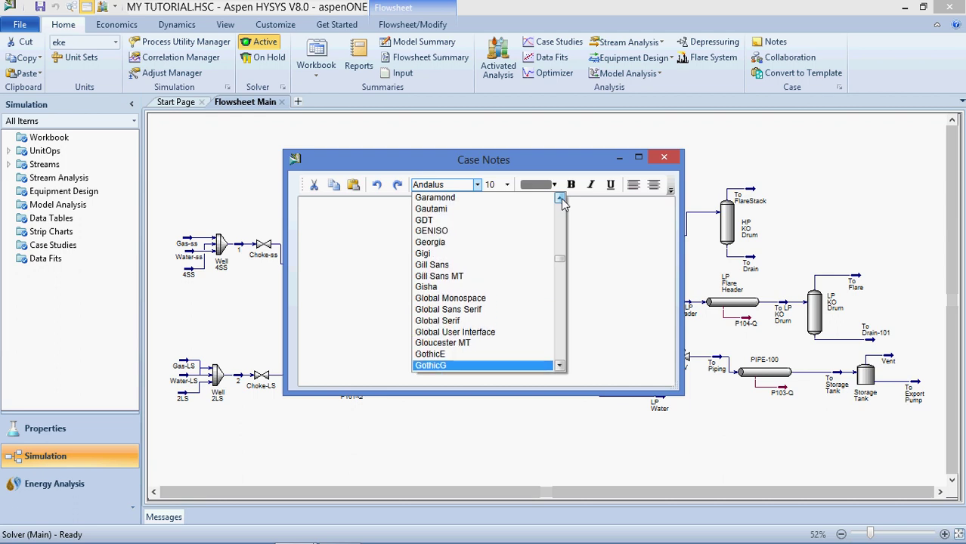
left_click(559, 198)
left_click(559, 198)
left_click(438, 220)
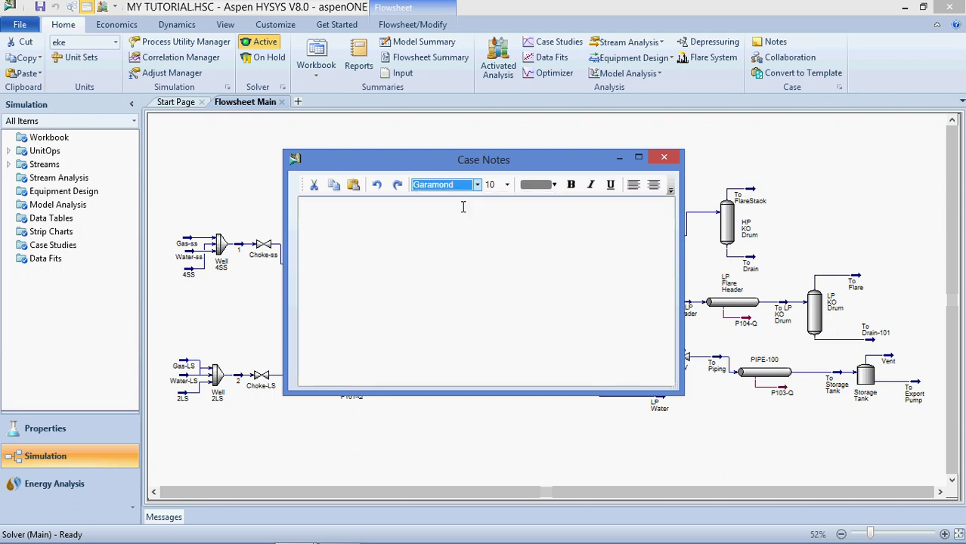
Set the notes text size to 16 and place the cursor at the top
left_click(507, 184)
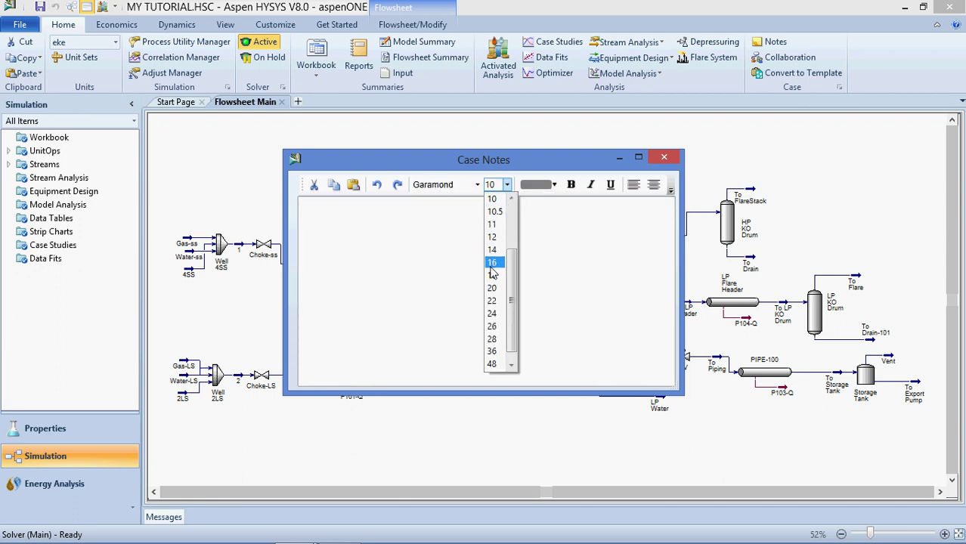
left_click(491, 263)
left_click(393, 226)
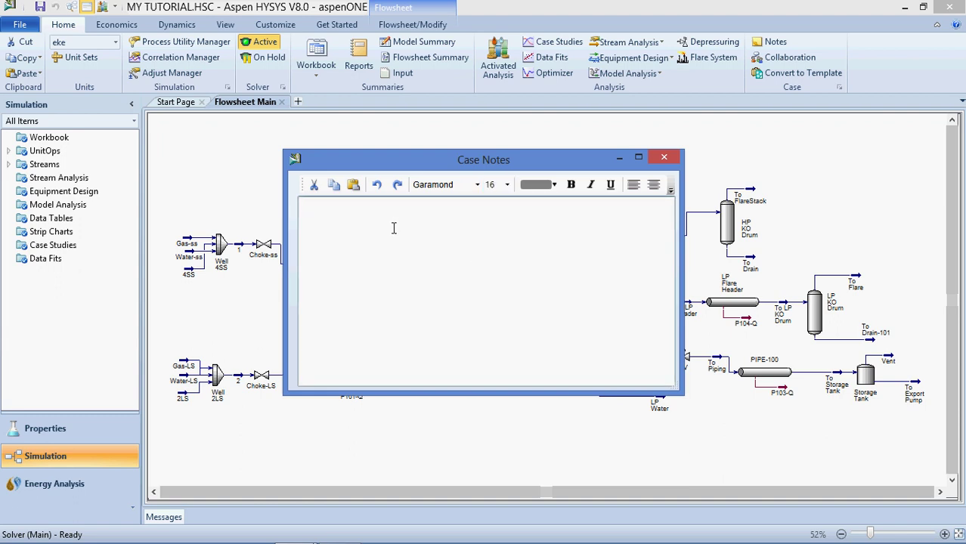
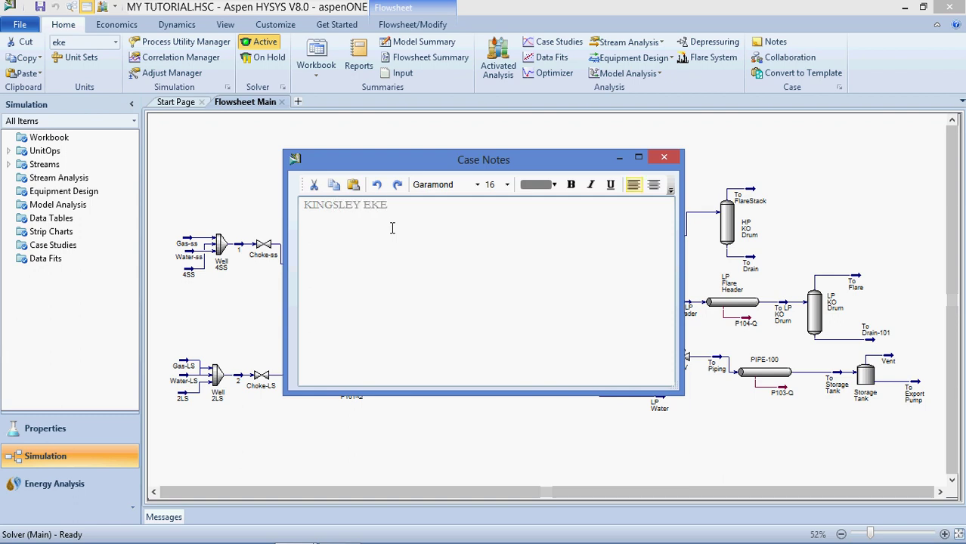
Enter the author's full name, then their phone number and e-mail address on the next line
key("Return")
key("Return")
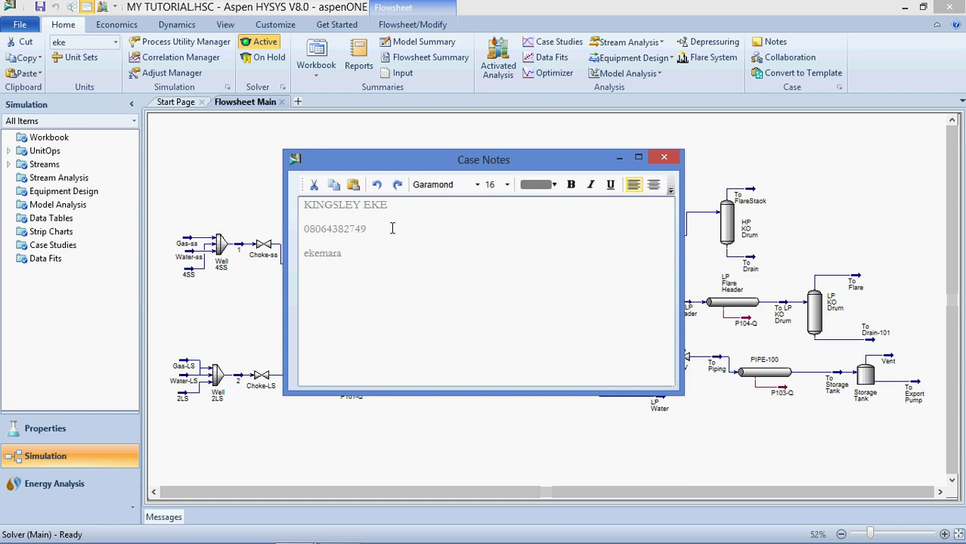
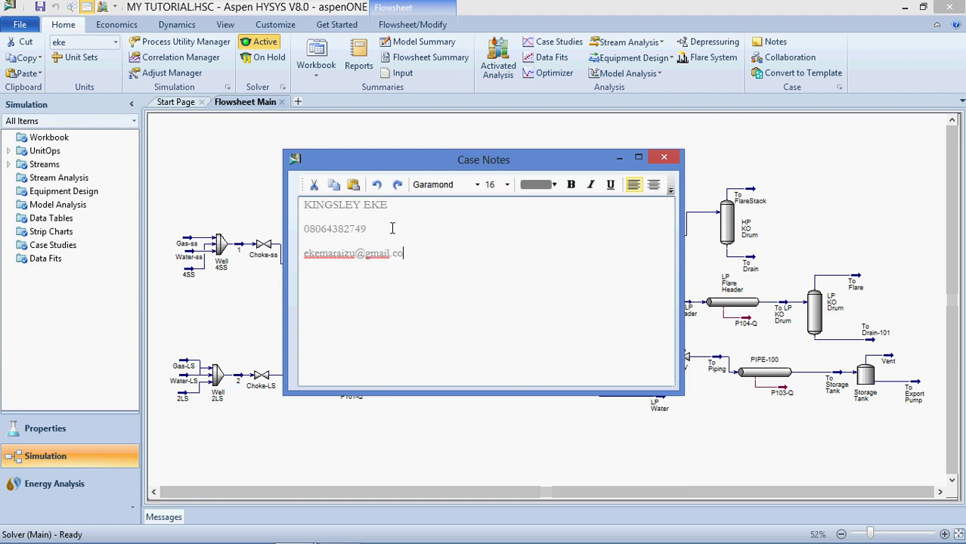